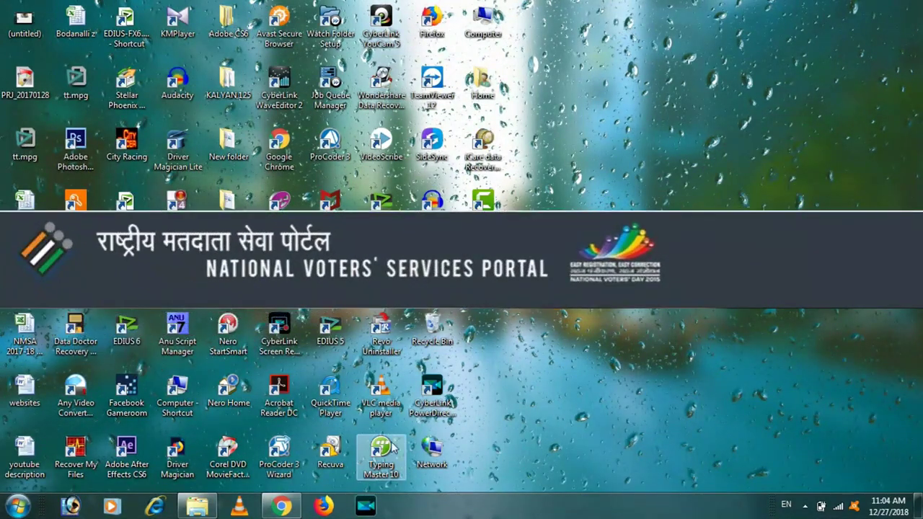
Restore the Chrome window from the taskbar so the new Google tab shows.
left_click(277, 508)
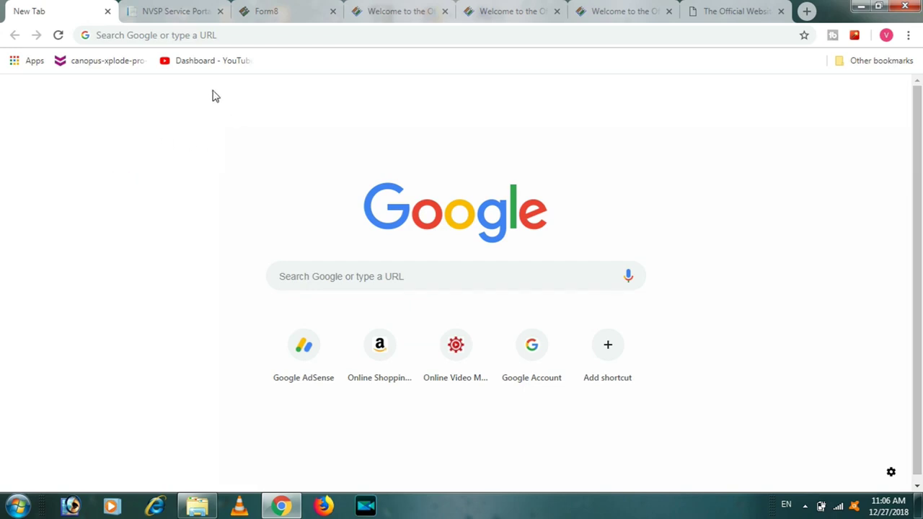
left_click(207, 35)
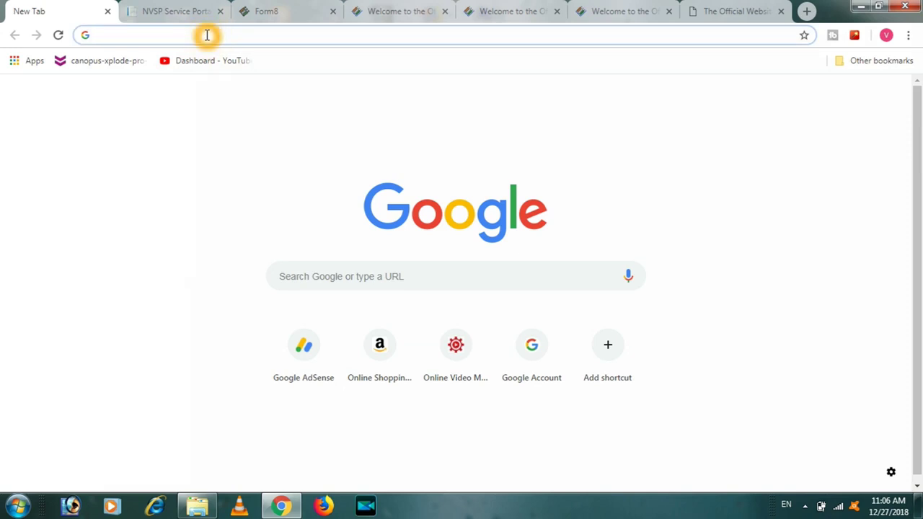
type("NV")
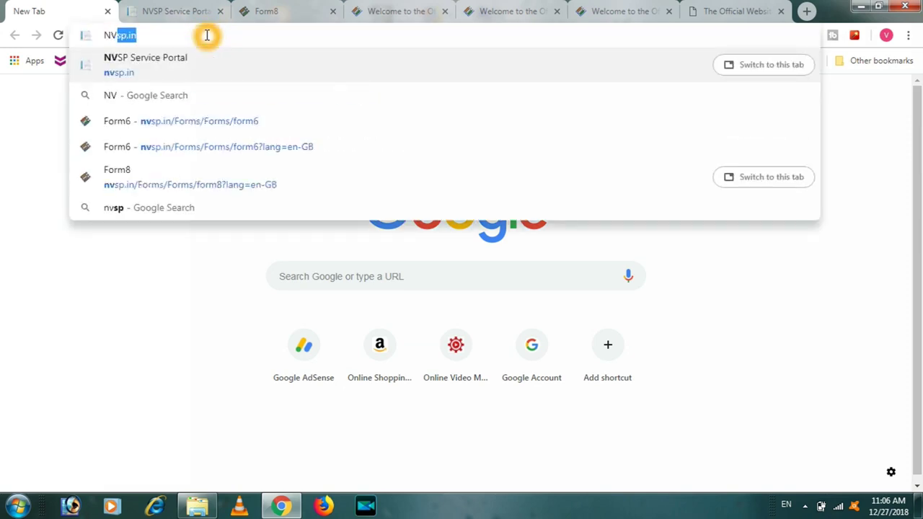
type("S")
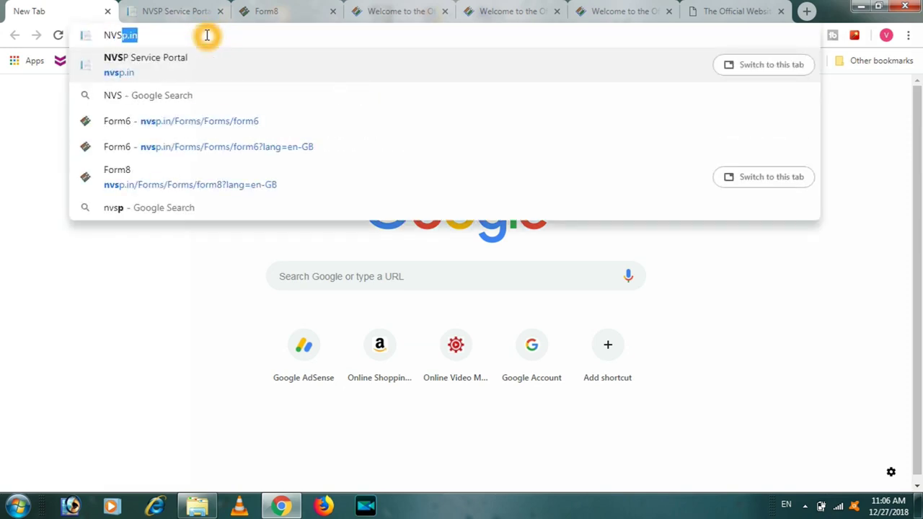
type("P.")
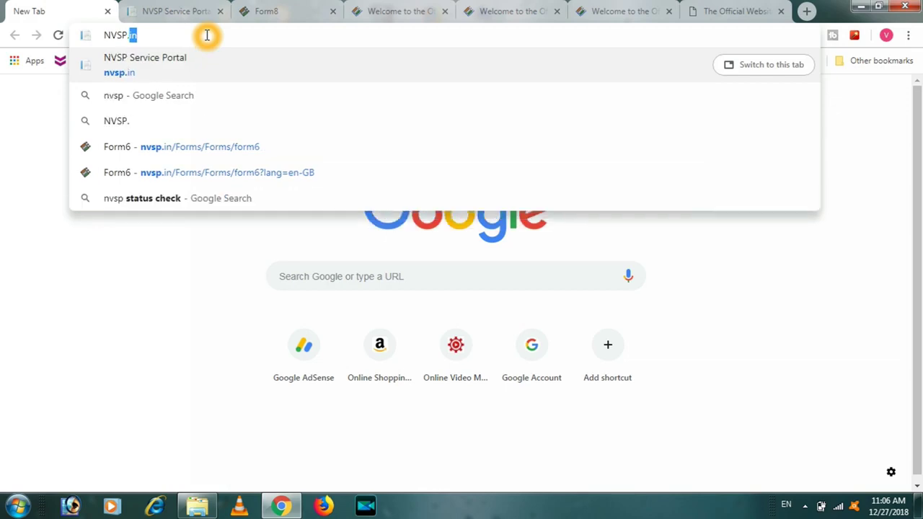
key("Return")
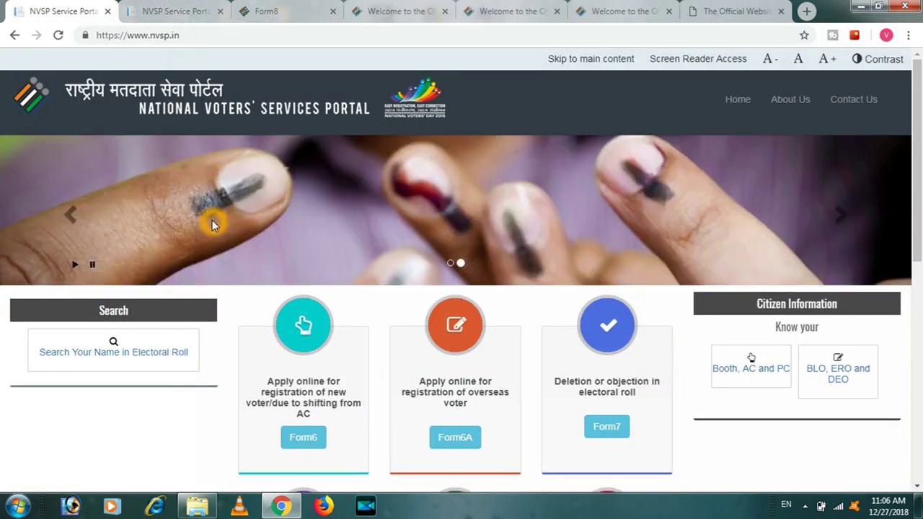
Scroll the NVSP home page and open Form8 for correction of electoral-roll entries.
left_click_drag(919, 108, 920, 195)
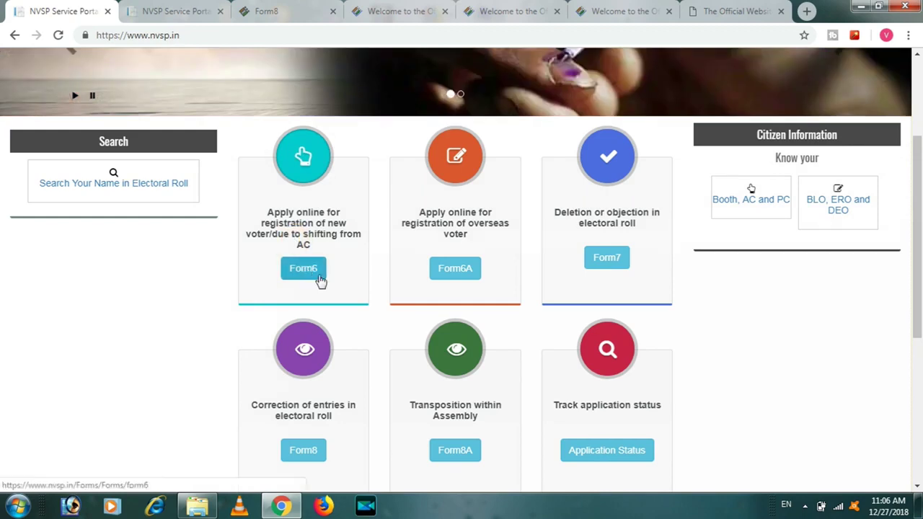
left_click(323, 296)
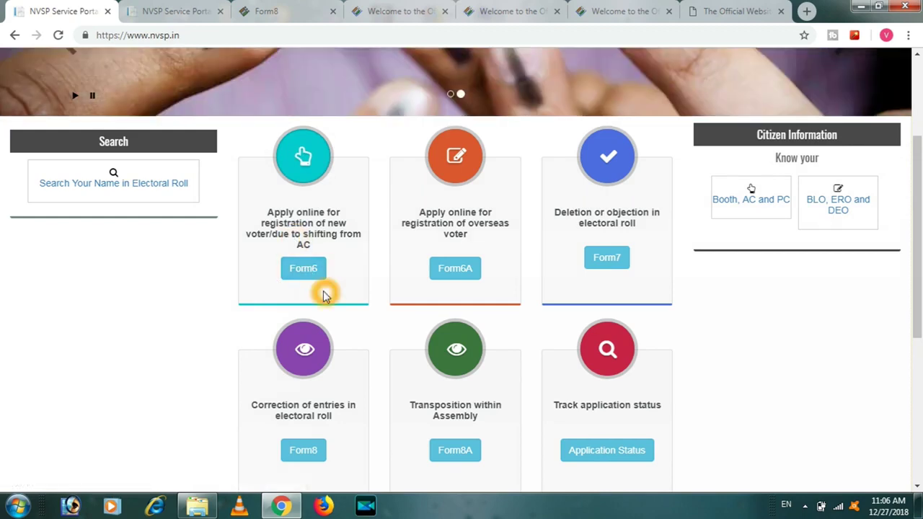
left_click(334, 450)
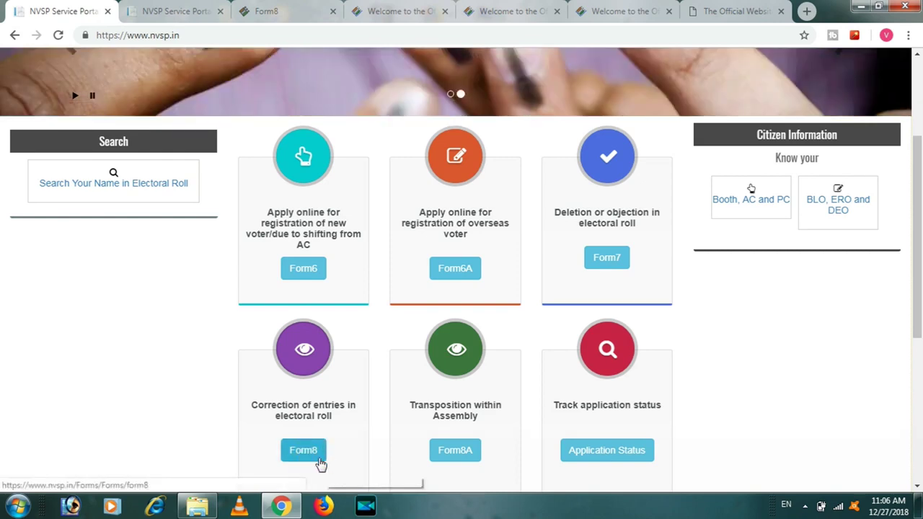
left_click(314, 457)
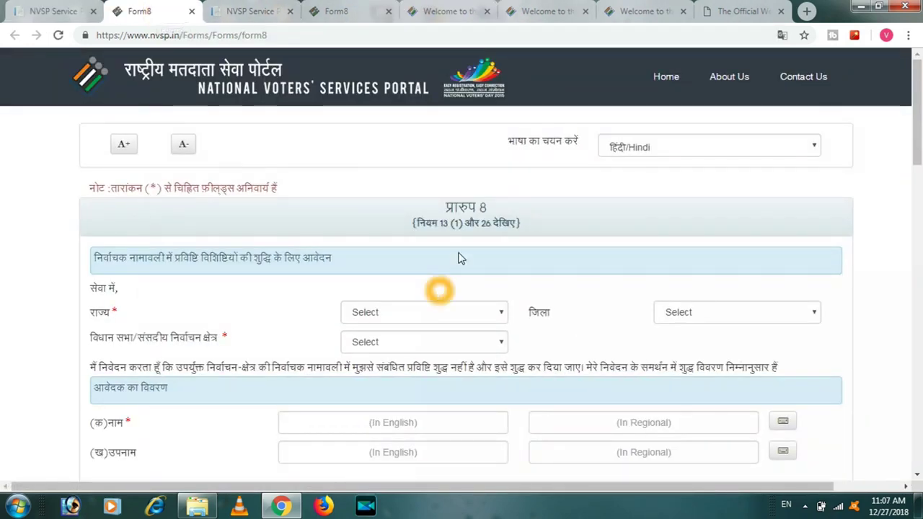
Switch the Form 8 page language from Hindi to English.
left_click(620, 239)
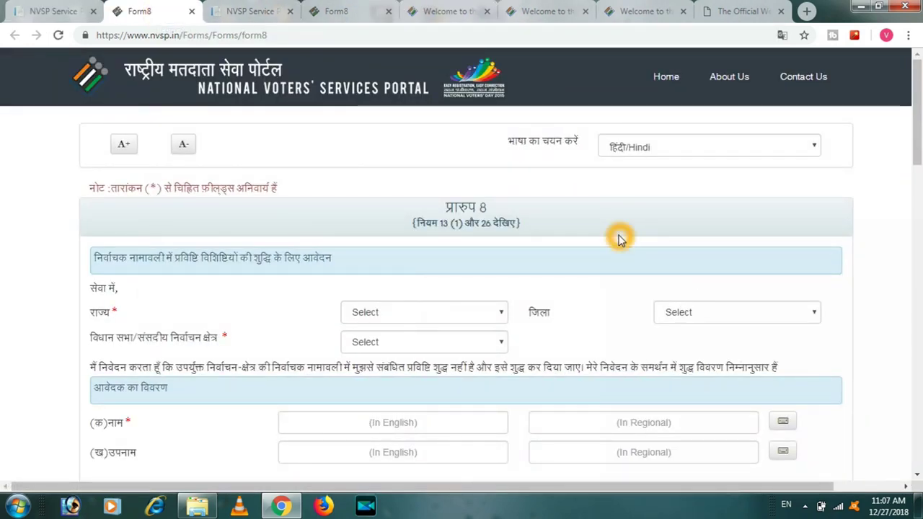
left_click(811, 143)
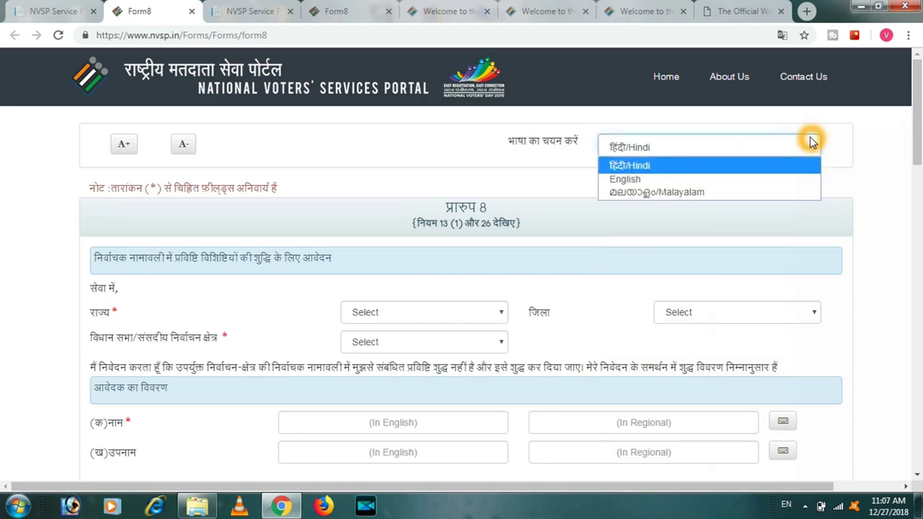
left_click(676, 181)
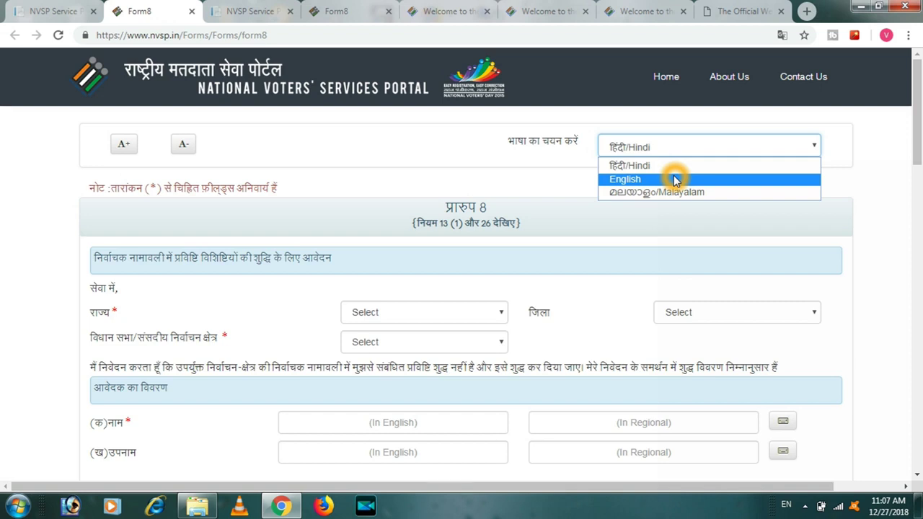
left_click(676, 179)
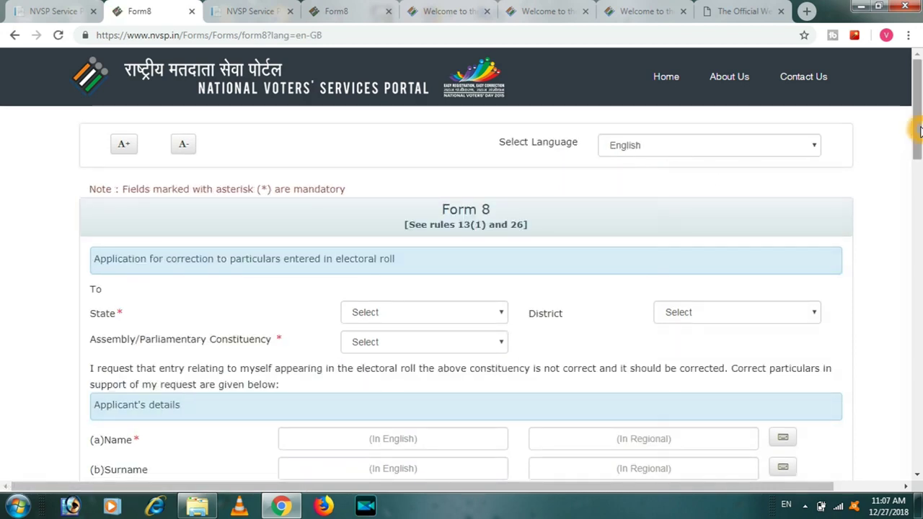
Pick Telangana, Bhadradri and Bhadrachalam (ST) in the State, District and Constituency dropdowns.
left_click_drag(916, 130, 919, 162)
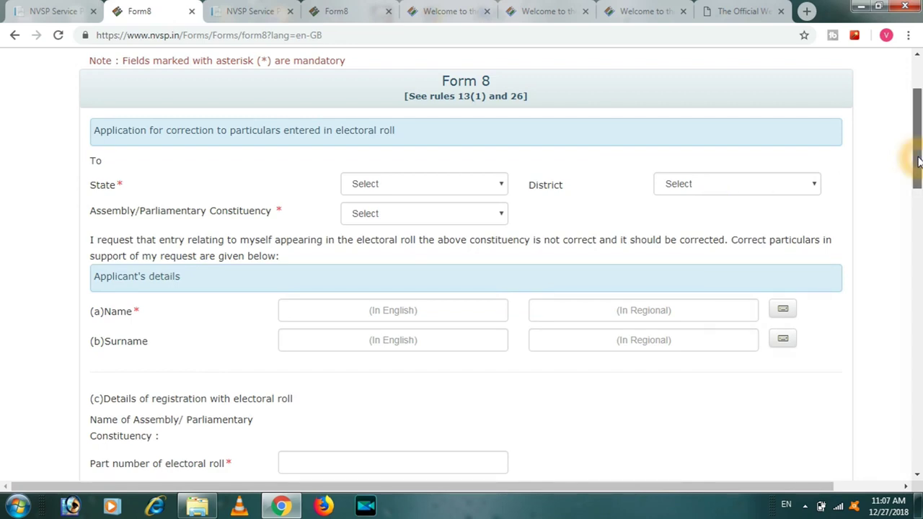
scroll(113, 140, "down", 1)
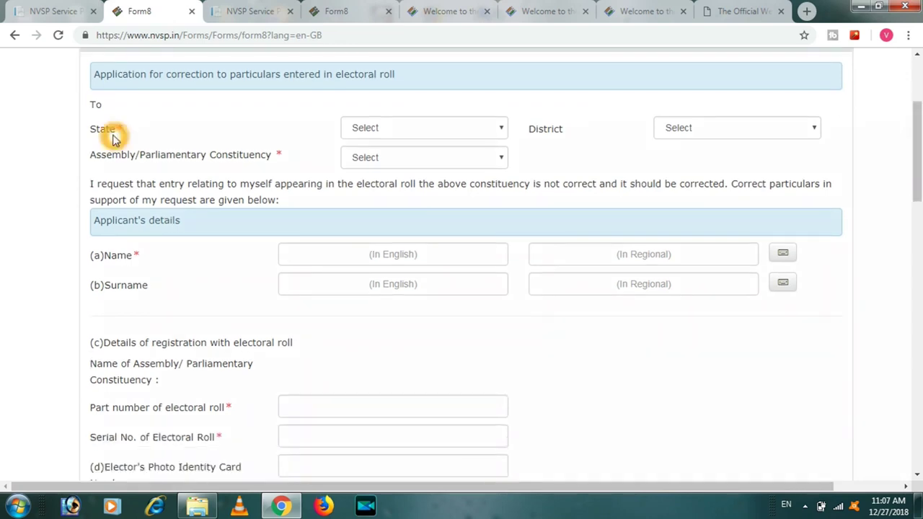
left_click(490, 131)
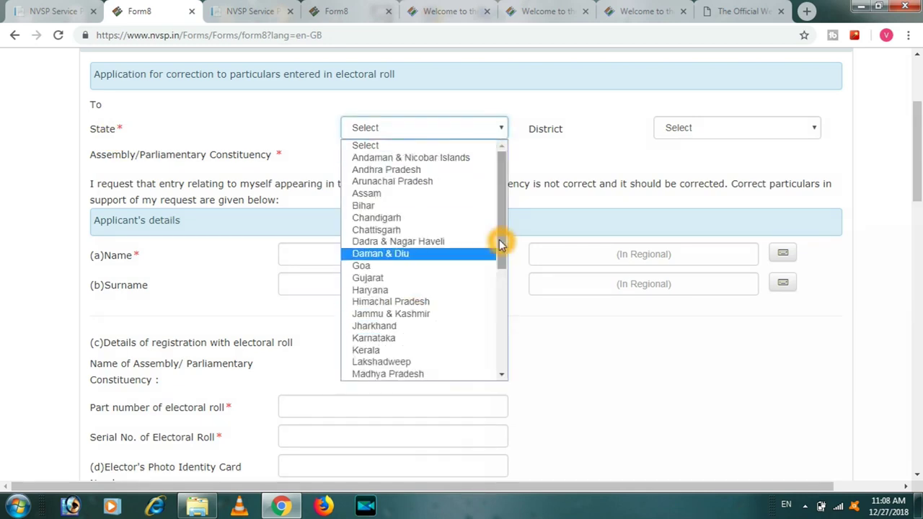
left_click_drag(501, 244, 513, 340)
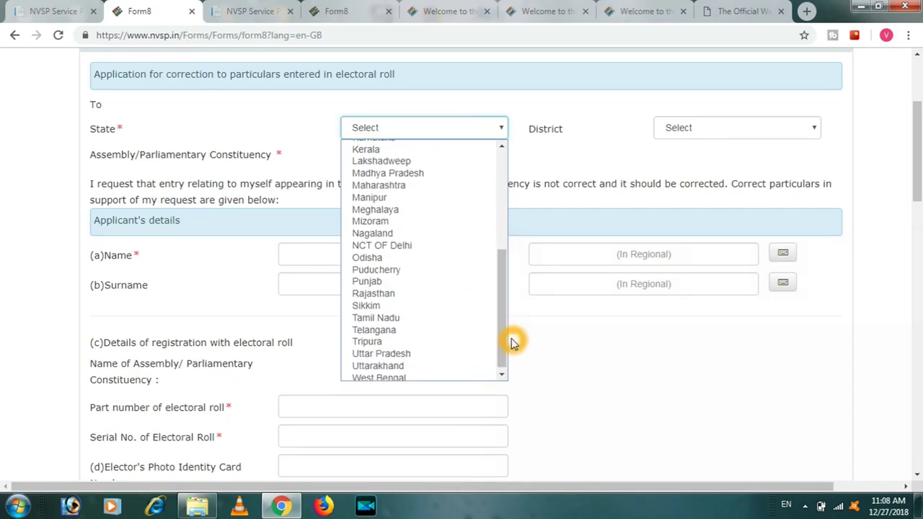
left_click(372, 330)
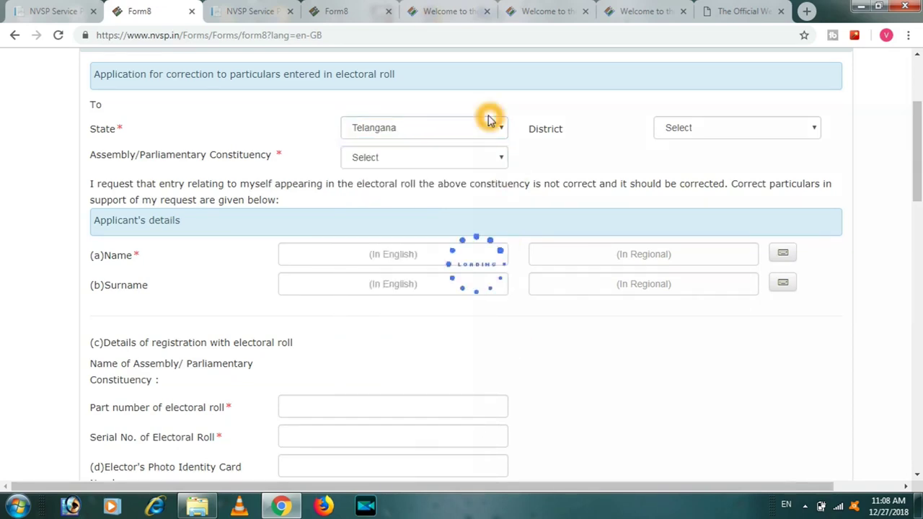
left_click(766, 133)
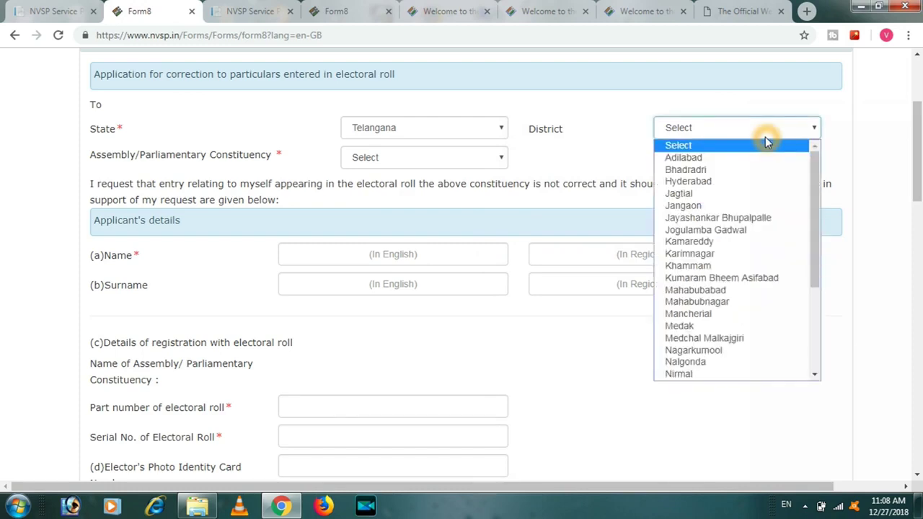
left_click(700, 172)
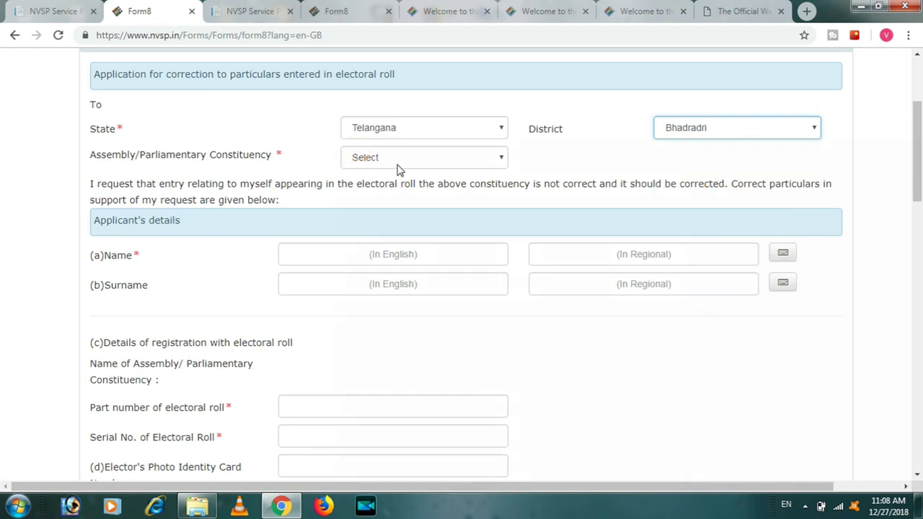
left_click(483, 160)
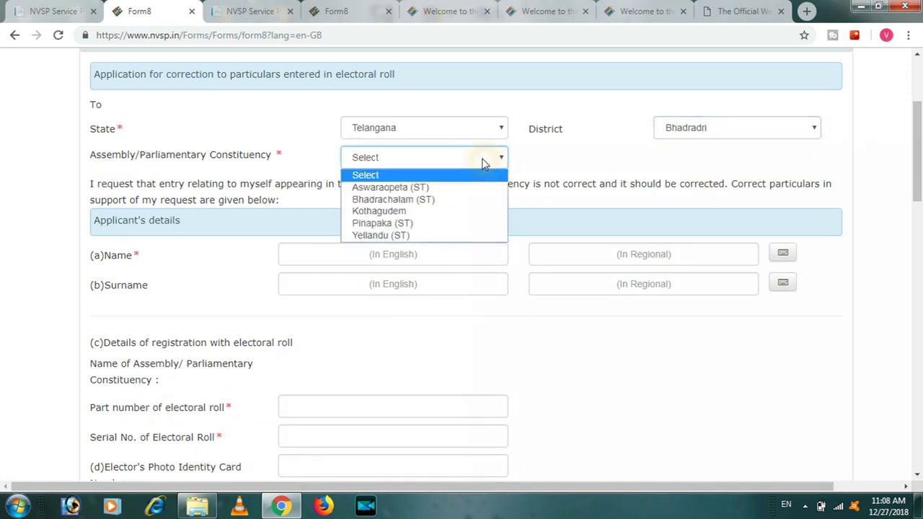
left_click(435, 201)
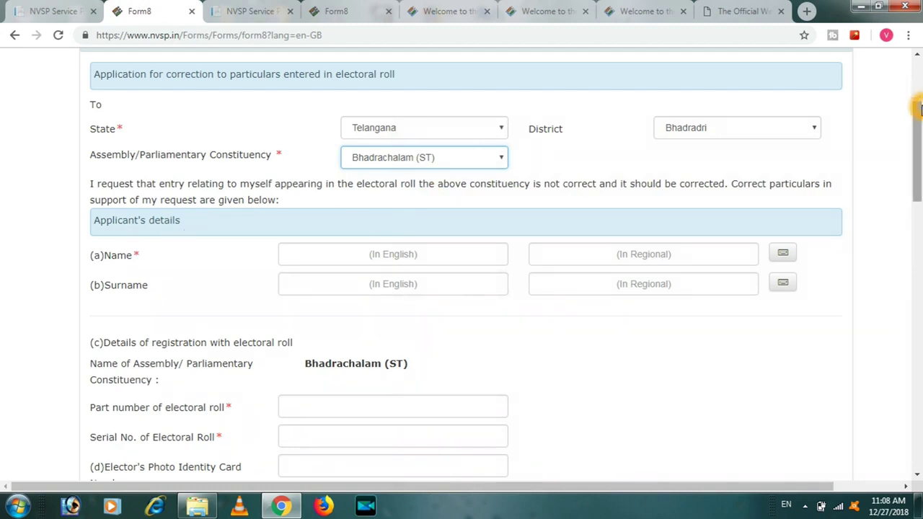
left_click_drag(917, 108, 918, 142)
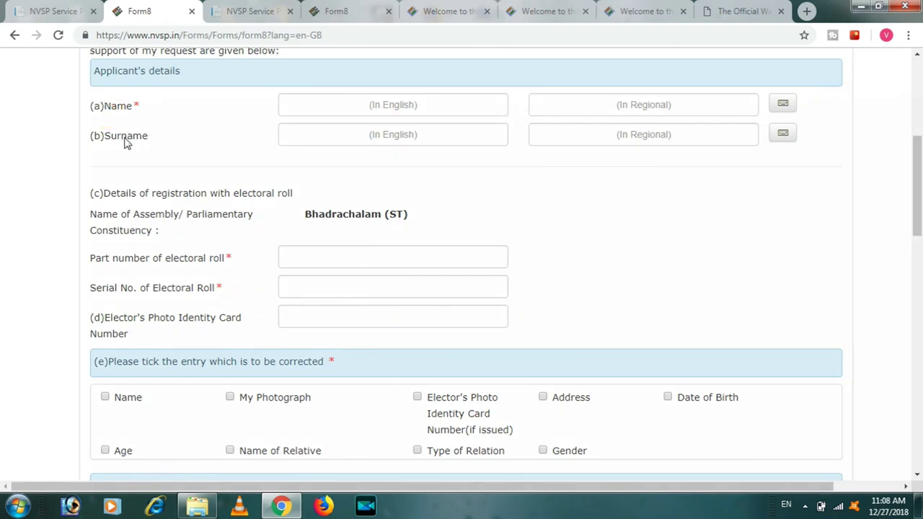
Enter the applicant's first name in the English name field.
left_click(108, 103)
left_click(396, 76)
left_click(428, 105)
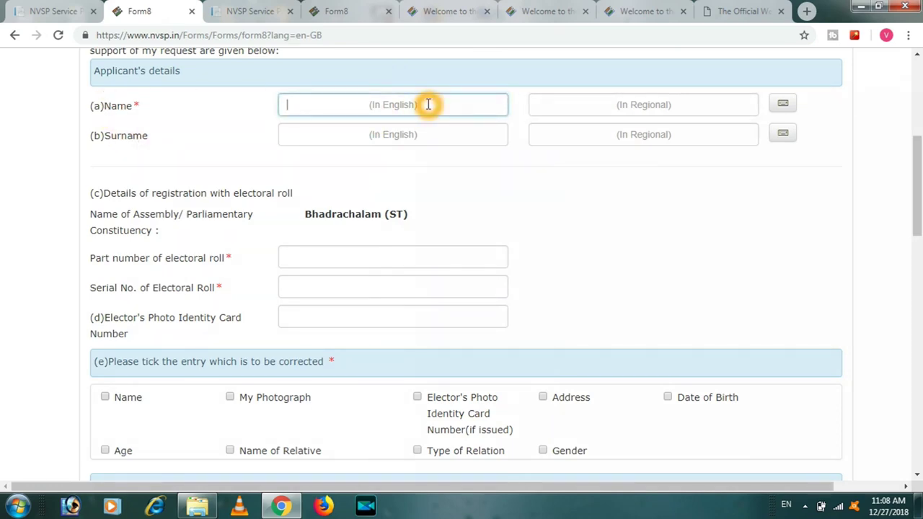
type("PAVAN")
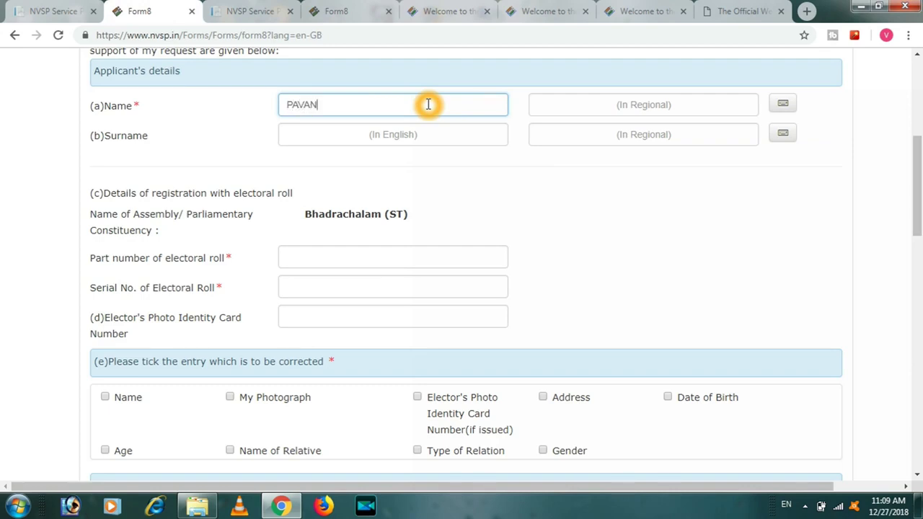
type(" KALYAN")
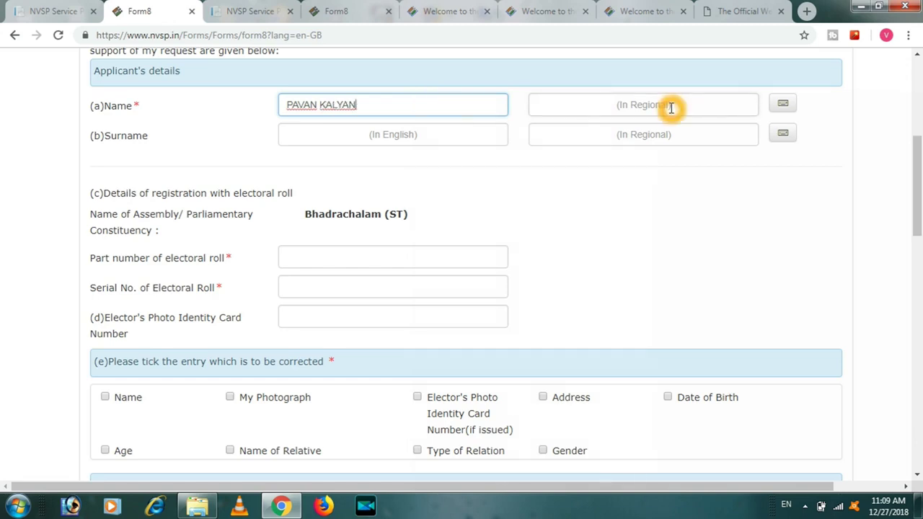
Enter the applicant's surname in English and commit it so the Telugu version auto-fills.
left_click(455, 134)
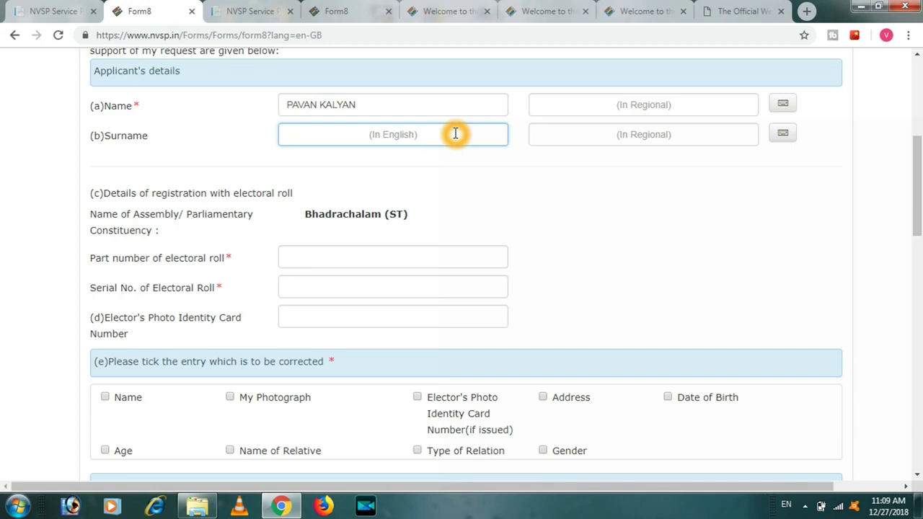
type("VISAMPALLI")
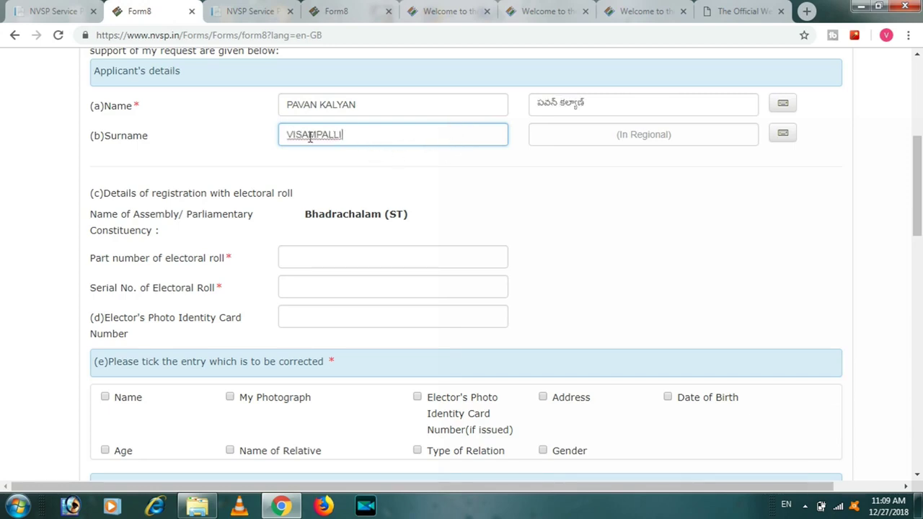
left_click(394, 158)
left_click(419, 168)
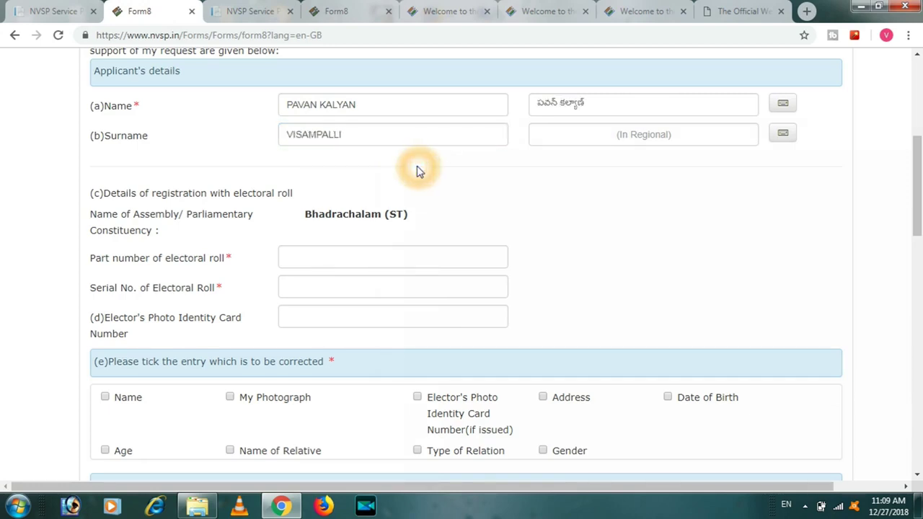
left_click(632, 150)
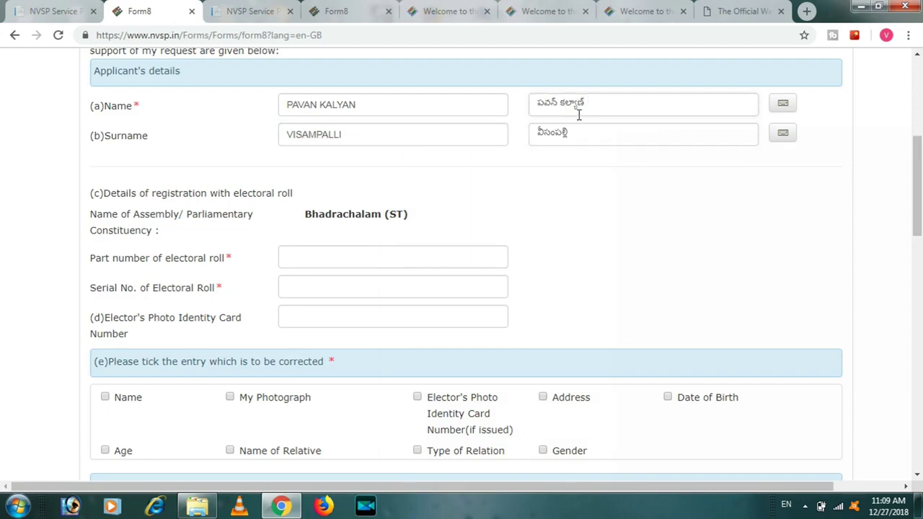
Check the auto-filled Telugu name and move on to the electoral roll part number field.
left_click(546, 102)
left_click(577, 108)
left_click(566, 105)
left_click(590, 102)
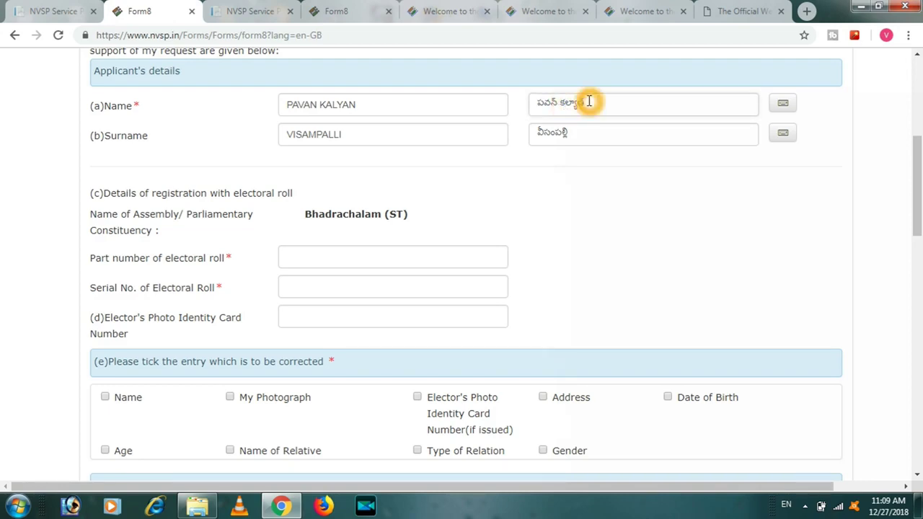
left_click(393, 248)
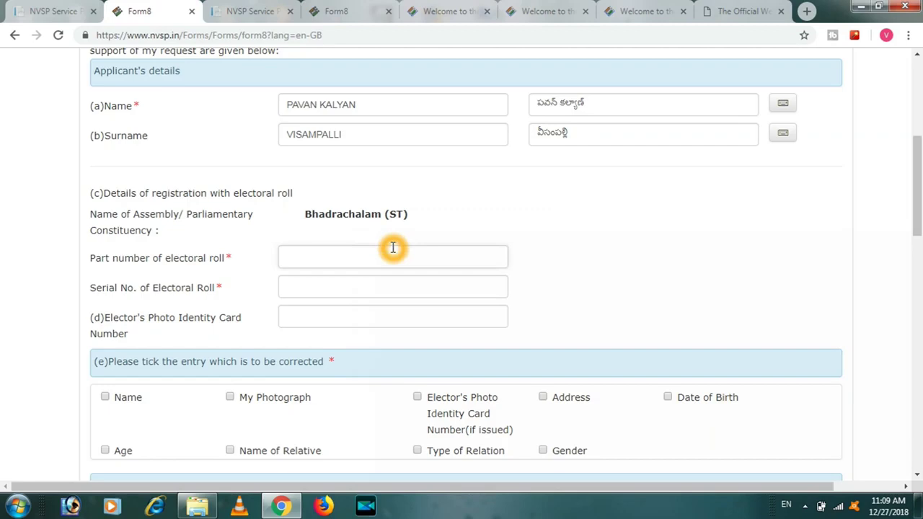
left_click_drag(919, 175, 920, 204)
left_click(163, 97)
left_click(218, 81)
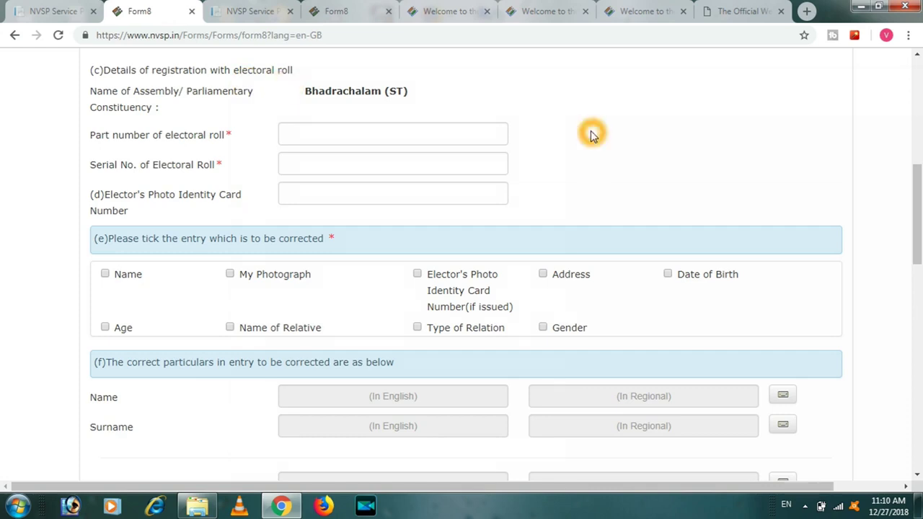
left_click_drag(912, 158, 908, 136)
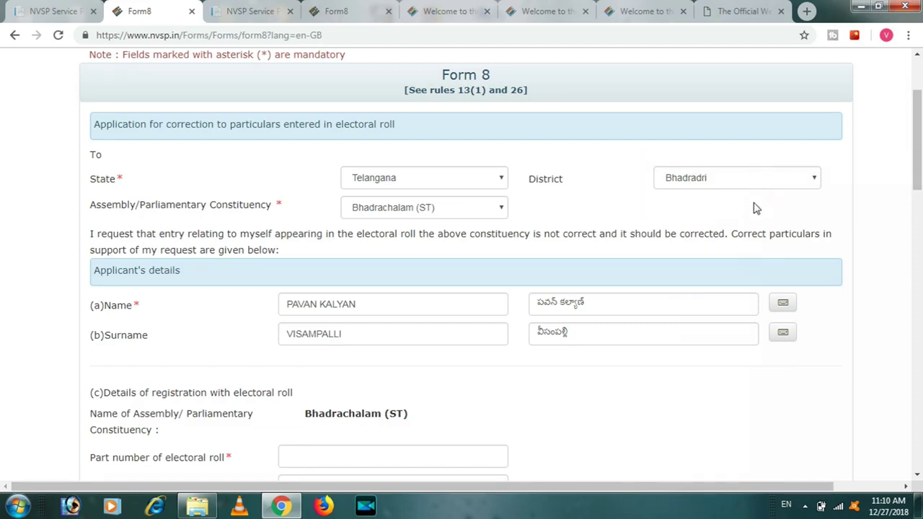
left_click_drag(919, 160, 920, 235)
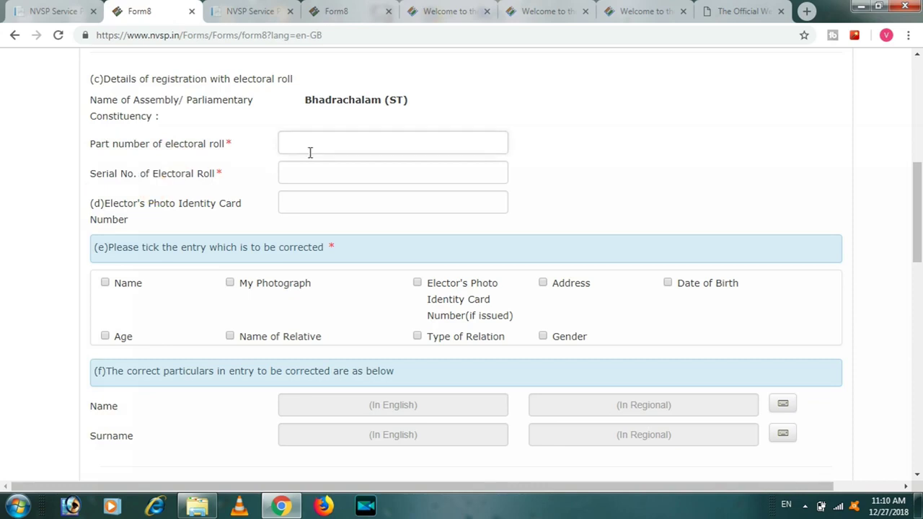
left_click(323, 135)
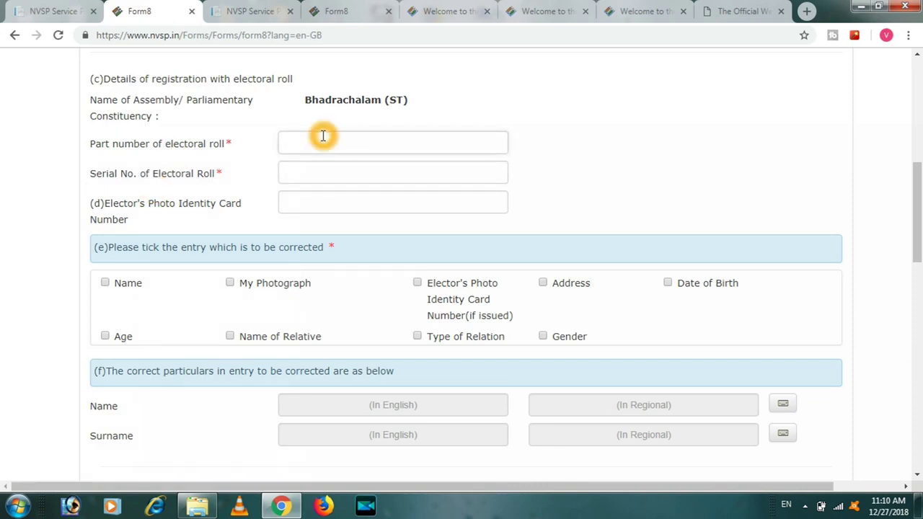
left_click(324, 218)
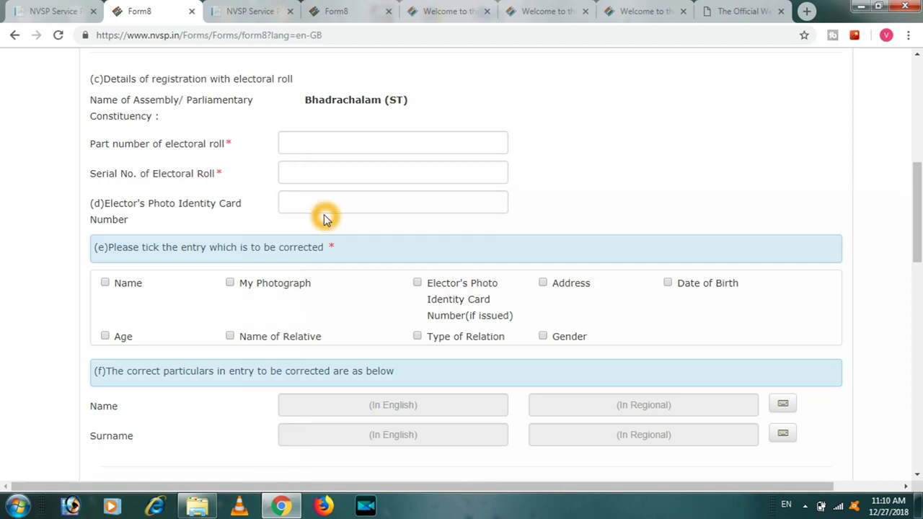
left_click(381, 196)
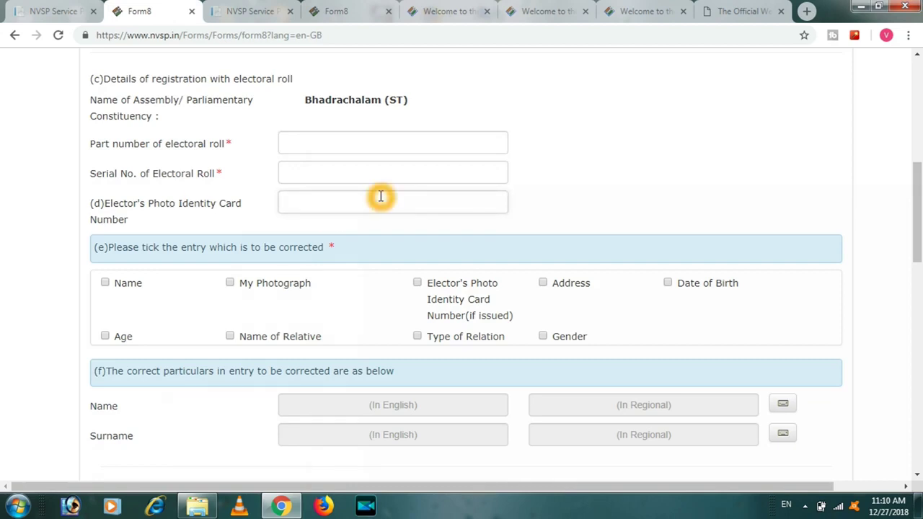
left_click(380, 202)
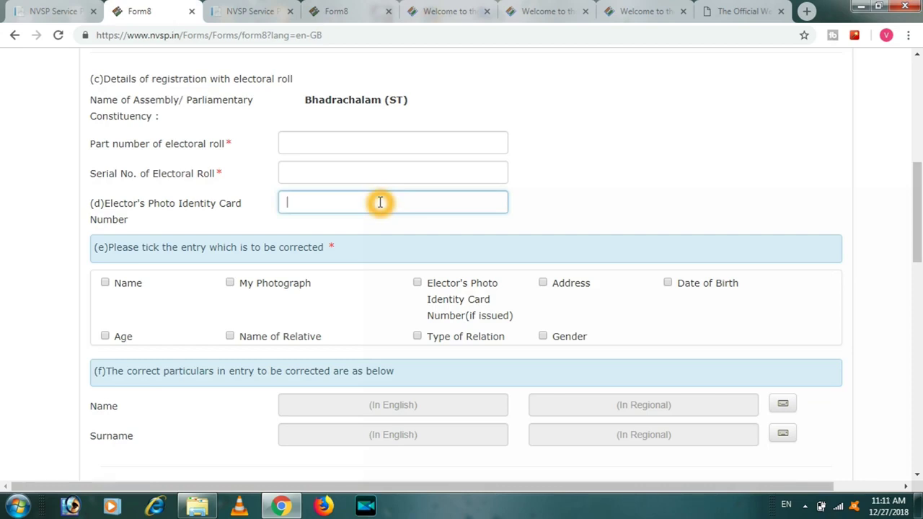
left_click(438, 100)
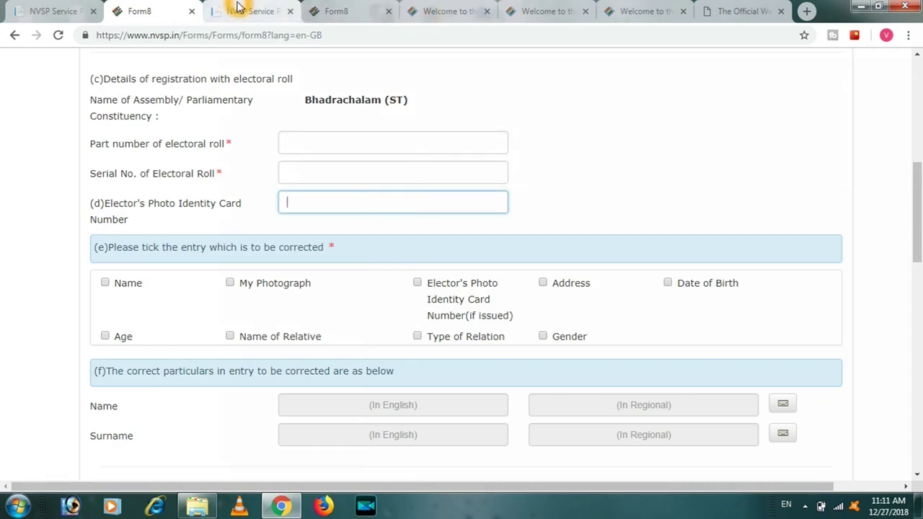
left_click(29, 14)
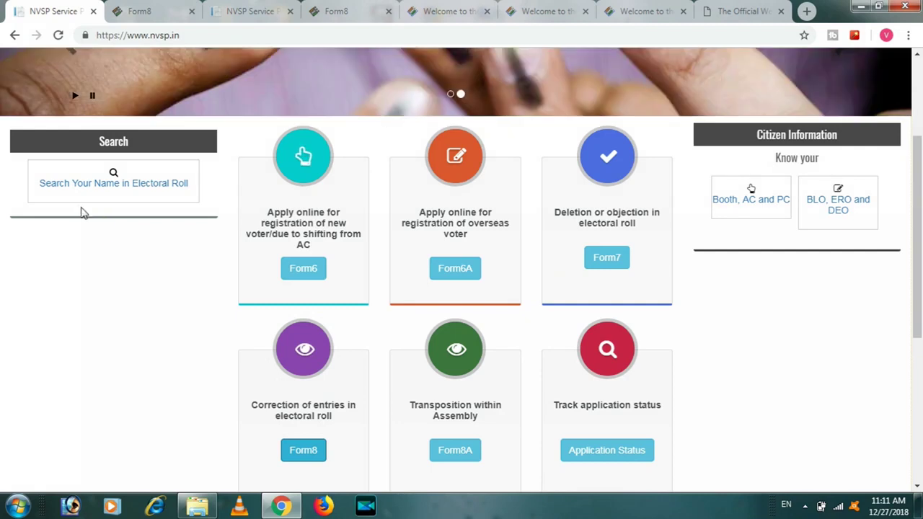
Switch through the open tabs to the Chief Electoral Officer Telangana site at ceotelangana.nic.in.
left_click(196, 197)
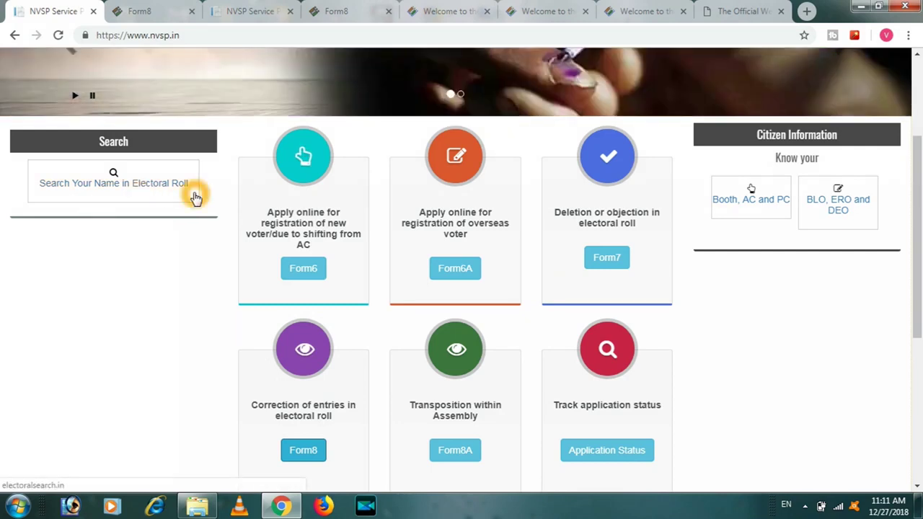
left_click(20, 184)
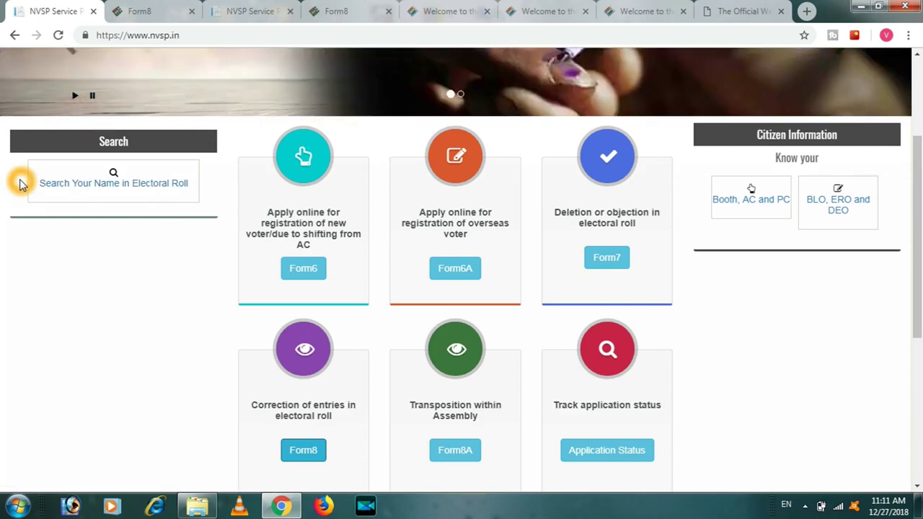
left_click(336, 11)
left_click(441, 15)
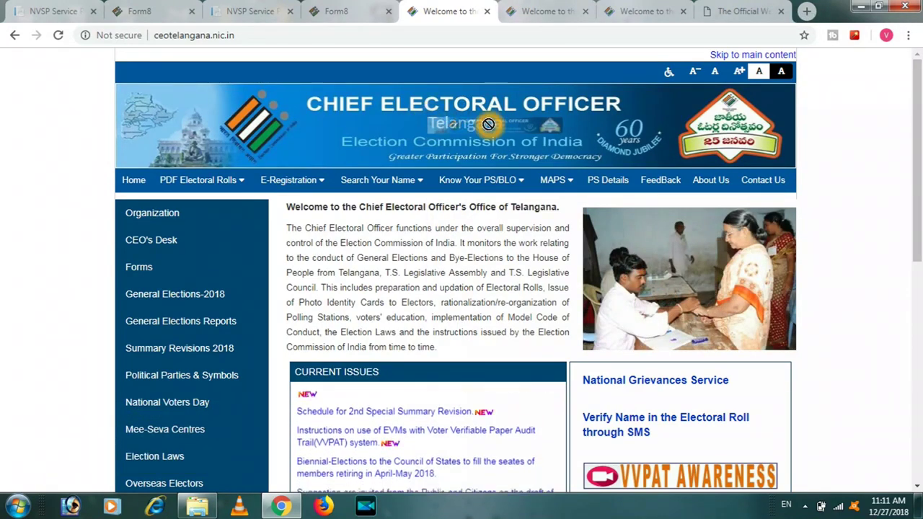
Look at the Andhra Pradesh site and Form 8 tabs, then return to the Telangana site.
left_click(548, 12)
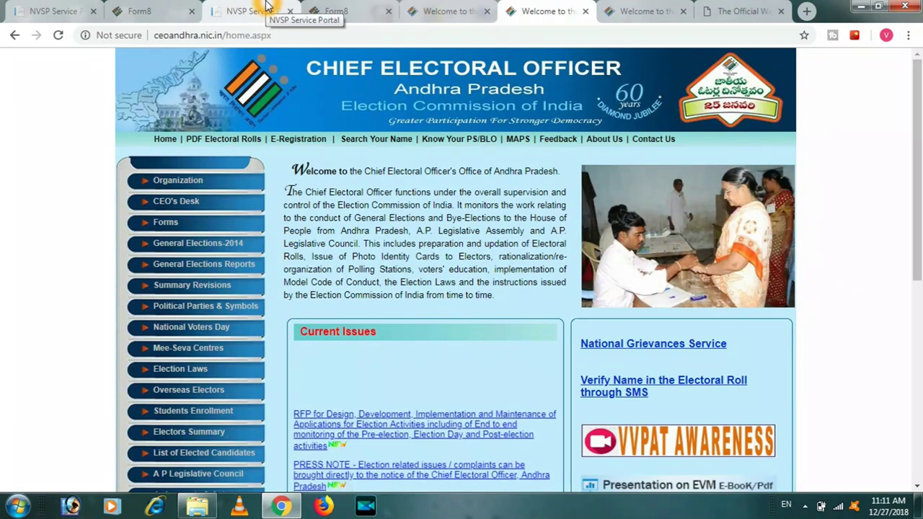
left_click(132, 7)
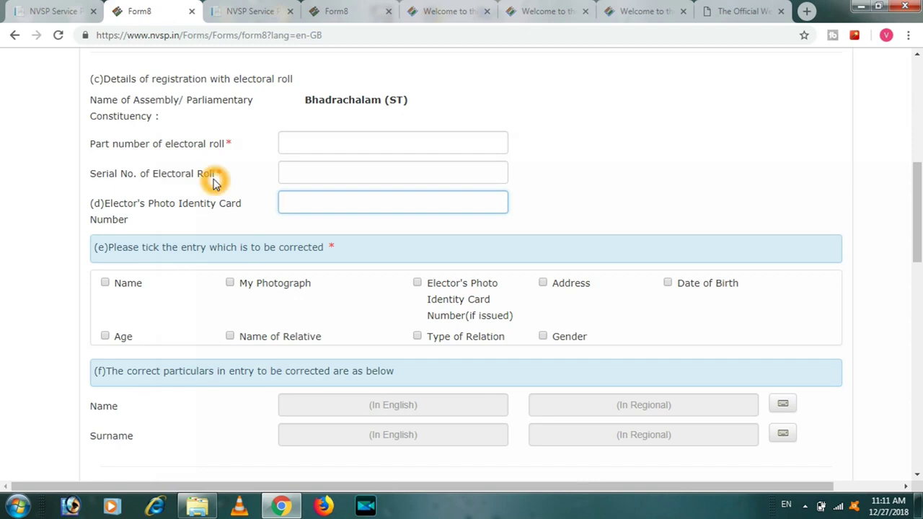
left_click(435, 13)
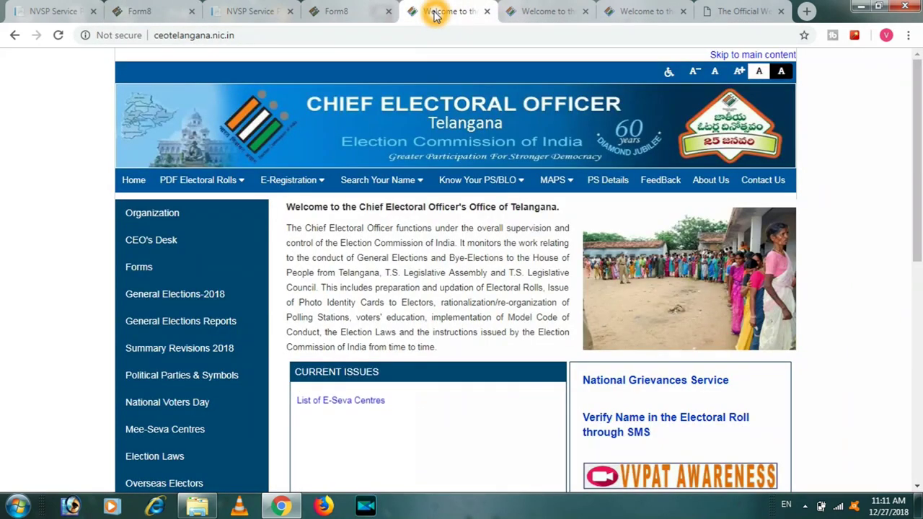
Open Search Your Name > Assembly Constituency > Name Based Search and view its results tab.
left_click(448, 104)
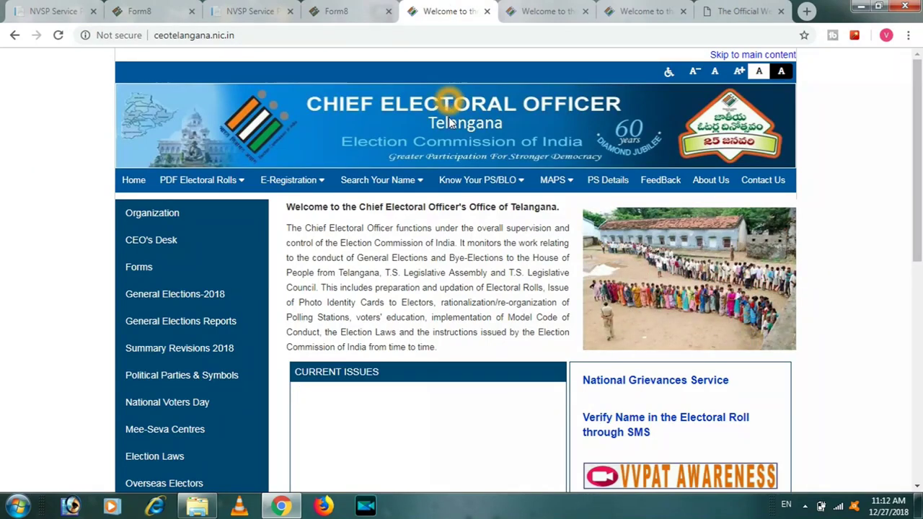
mouse_move(403, 182)
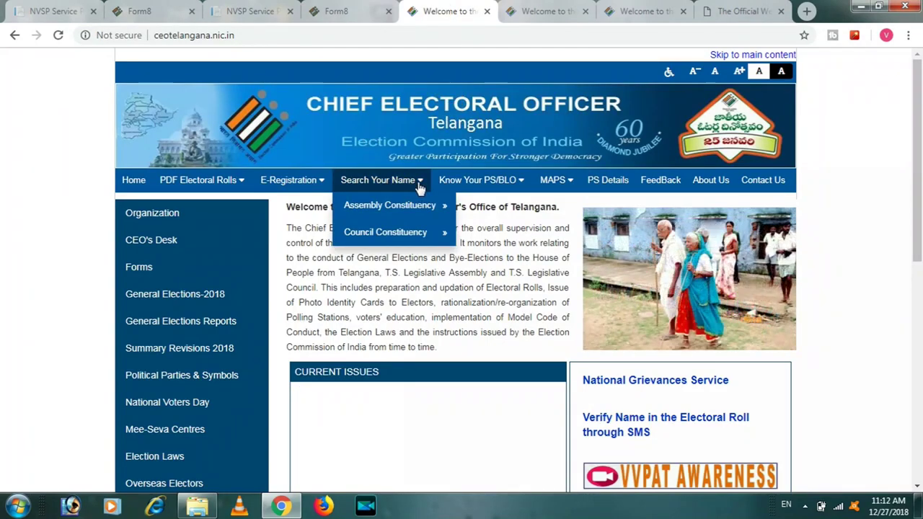
left_click(427, 207)
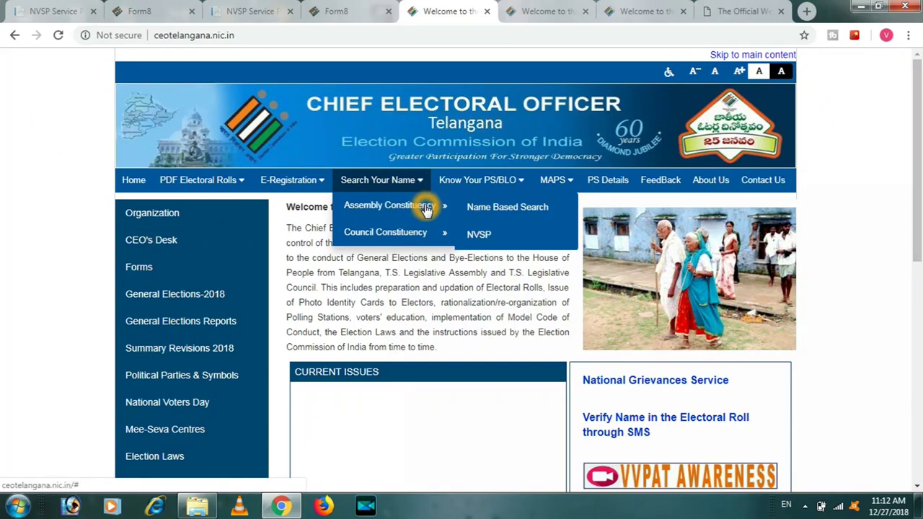
left_click(517, 209)
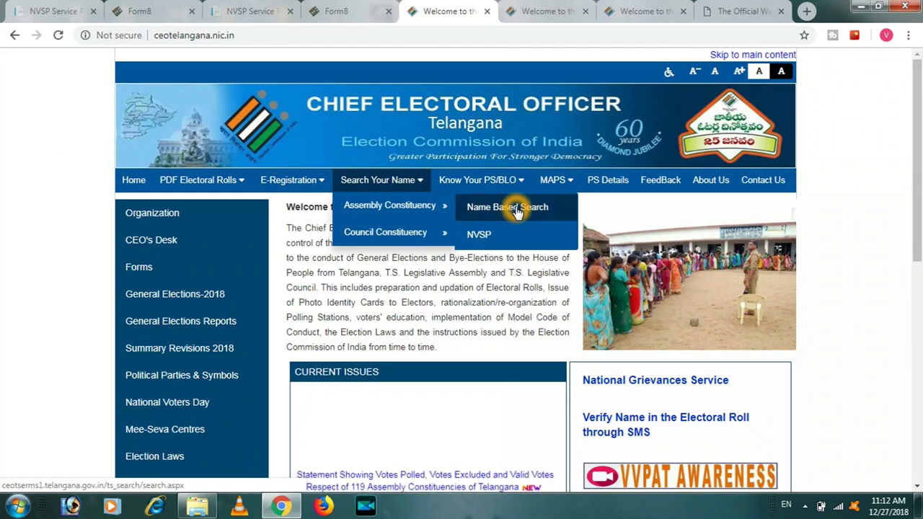
left_click(658, 10)
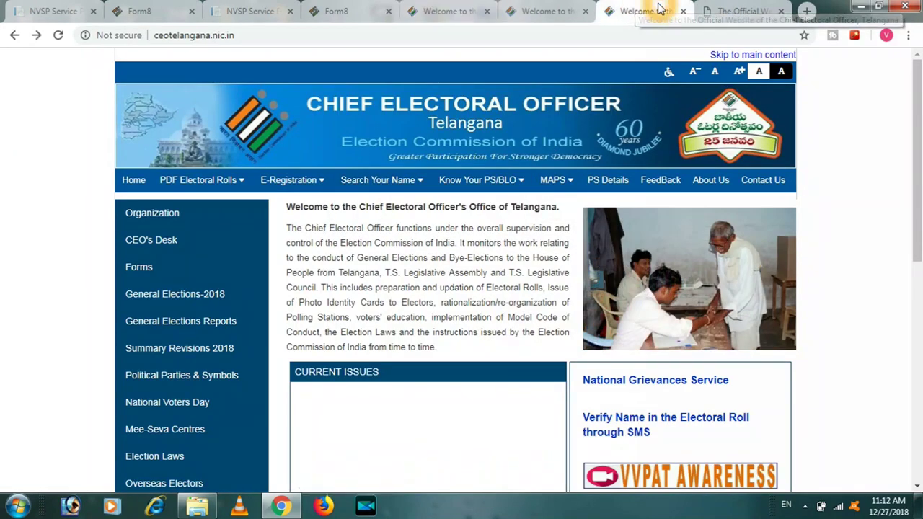
left_click(736, 11)
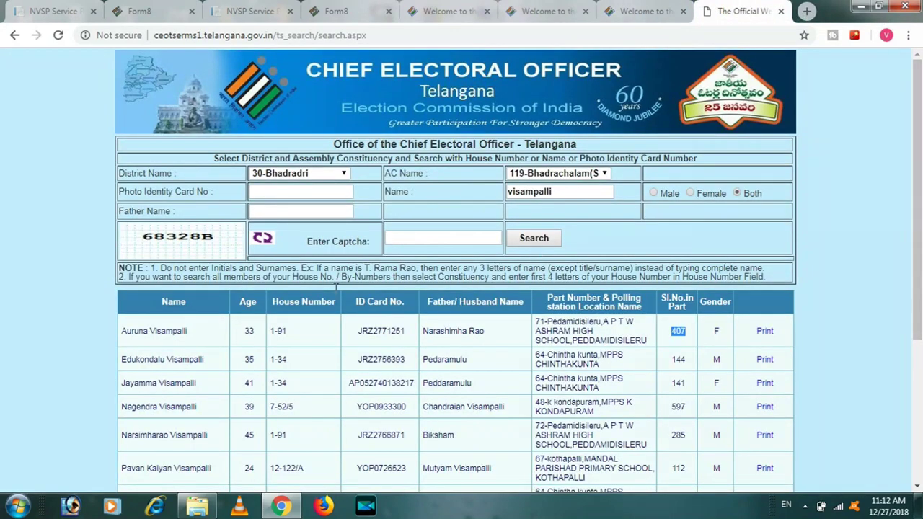
Select 119-Bhadrachalam(ST) as the AC Name in the electoral search form.
left_click(384, 132)
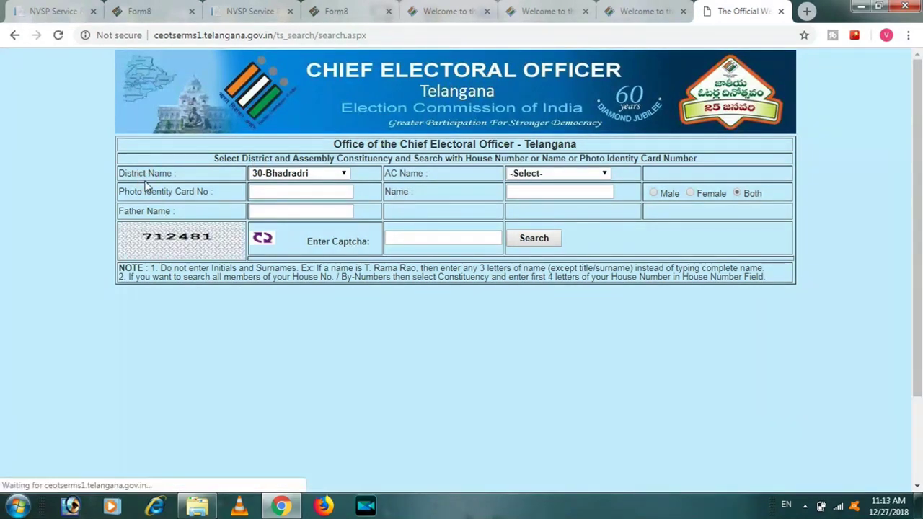
left_click(315, 178)
left_click(605, 179)
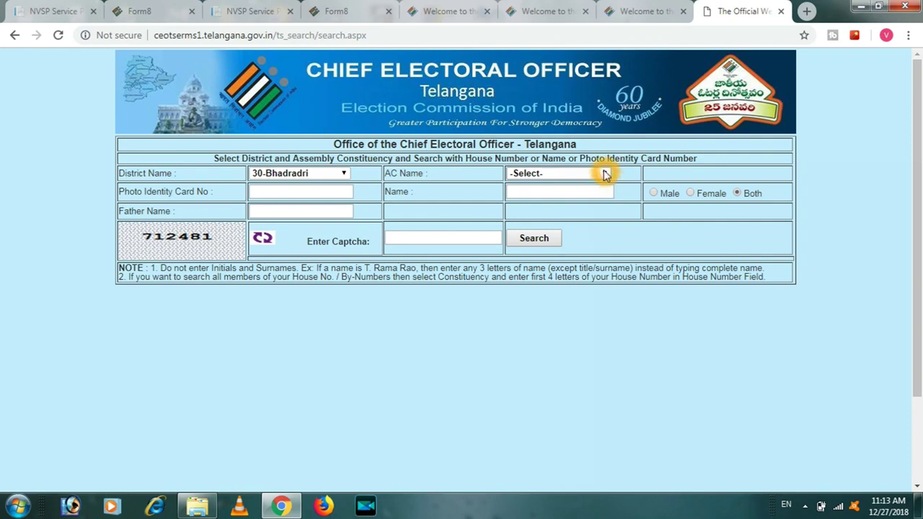
left_click(605, 176)
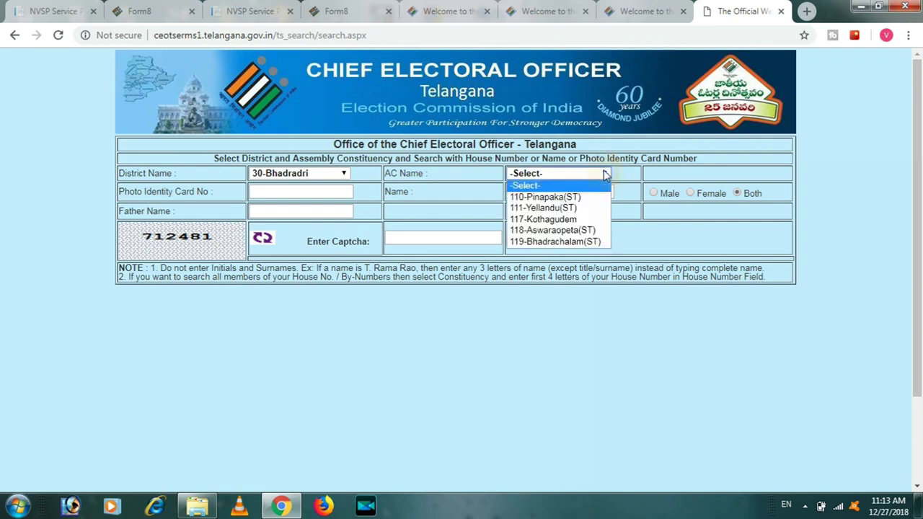
left_click(560, 245)
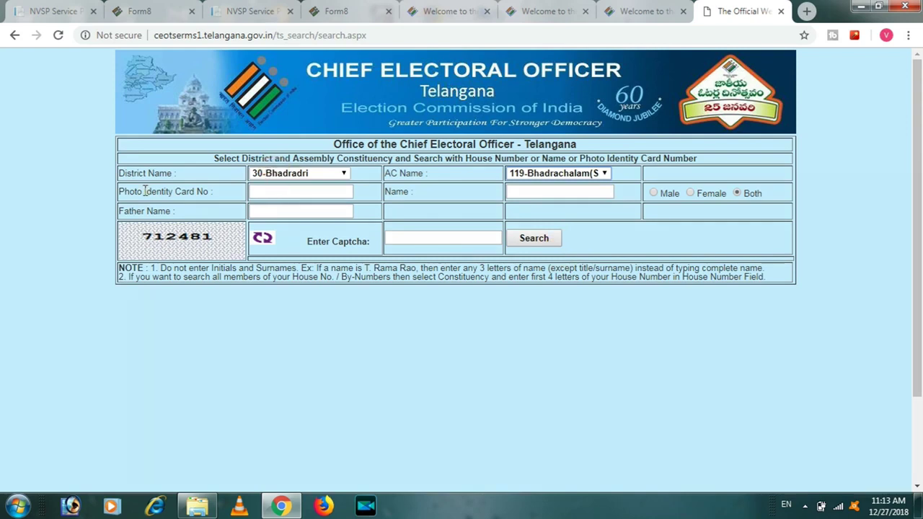
left_click(275, 194)
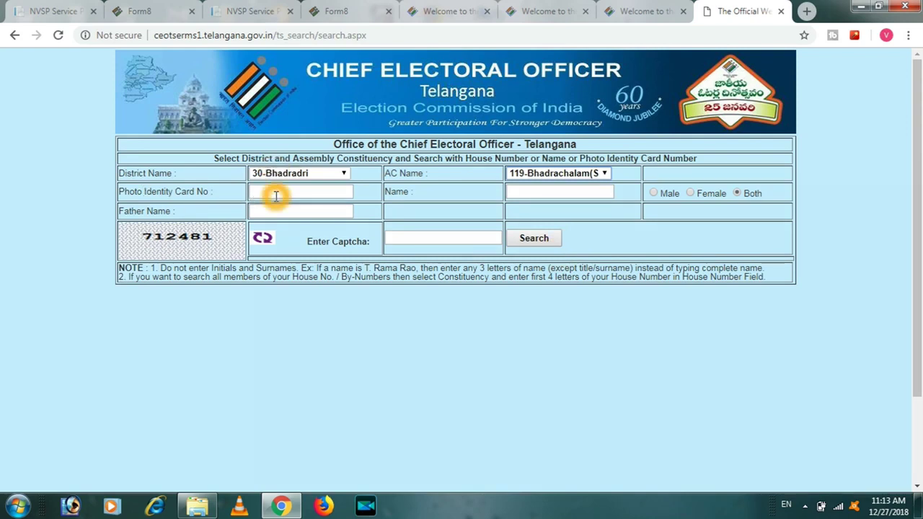
left_click(280, 210)
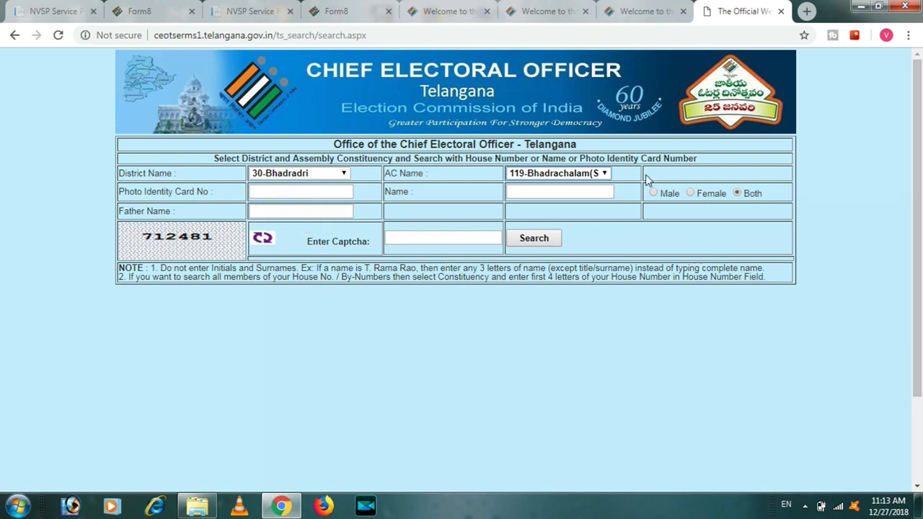
Paste the surname into the Name field, enter the captcha code, and run the search.
left_click(549, 193)
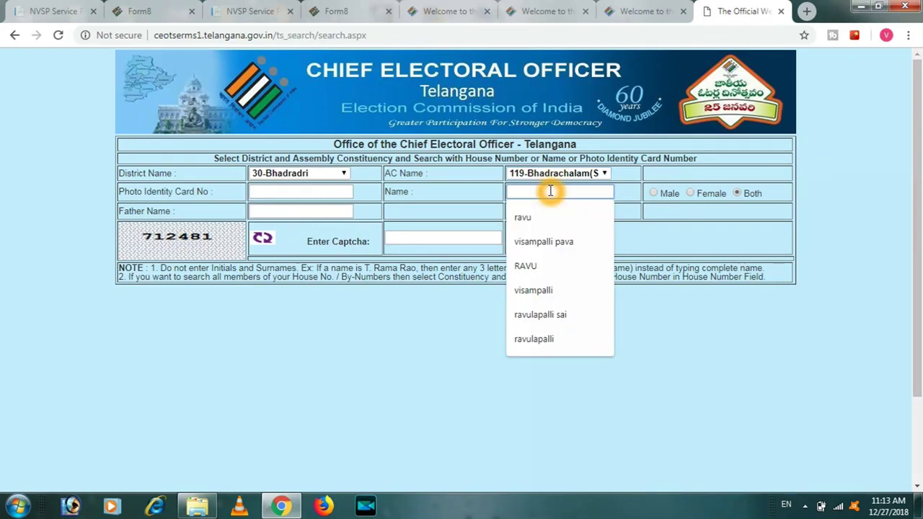
type("koppula")
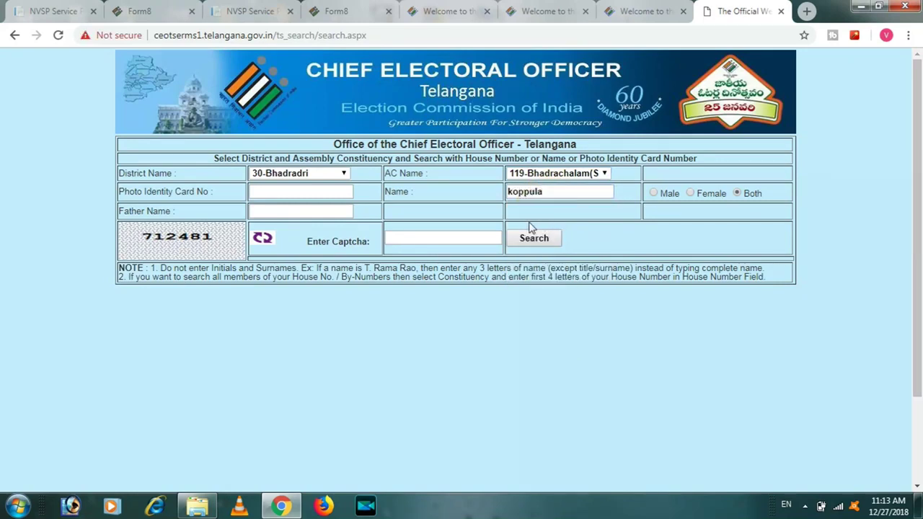
left_click(414, 239)
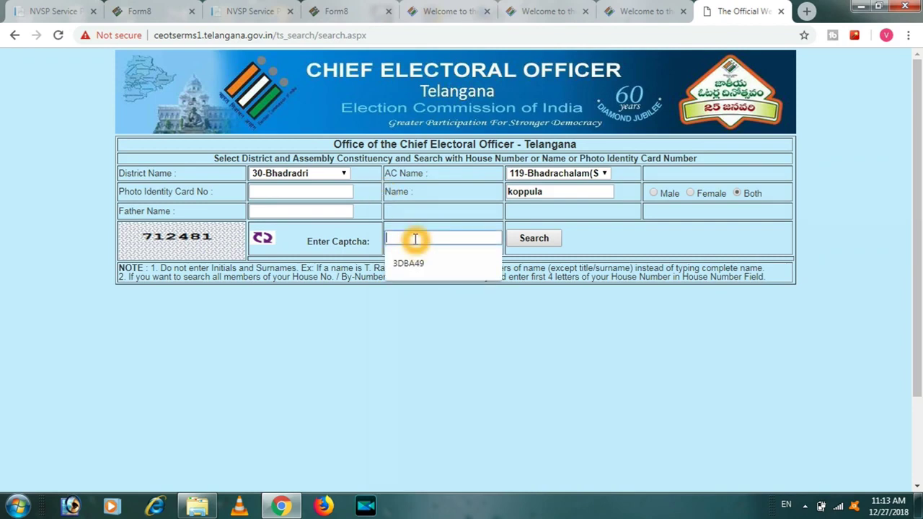
key("Down")
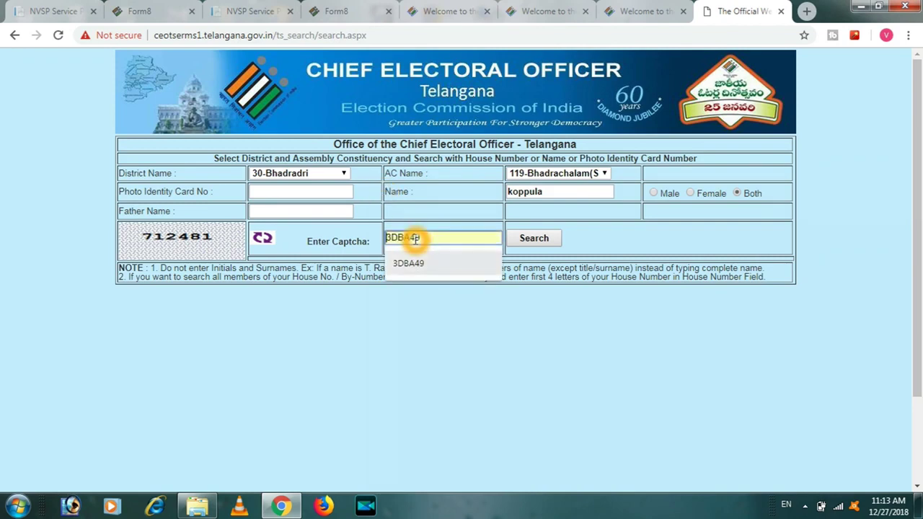
type("712481")
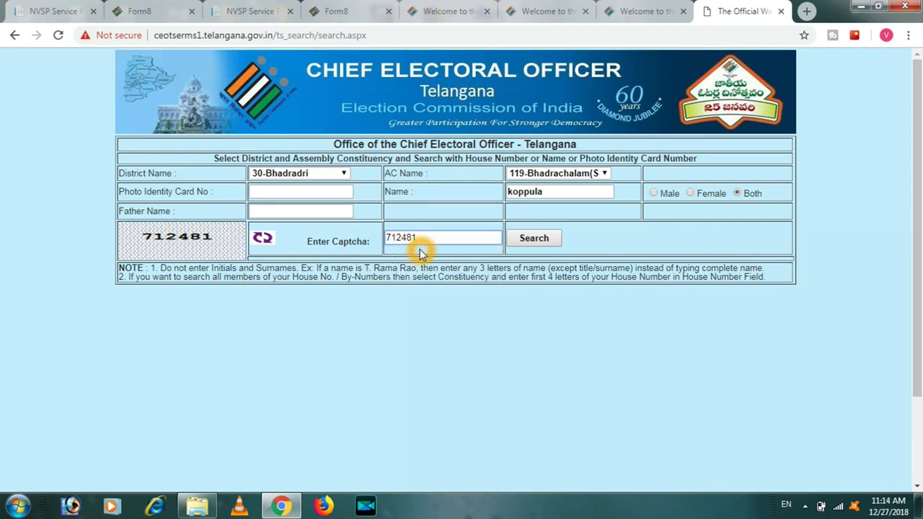
left_click(526, 240)
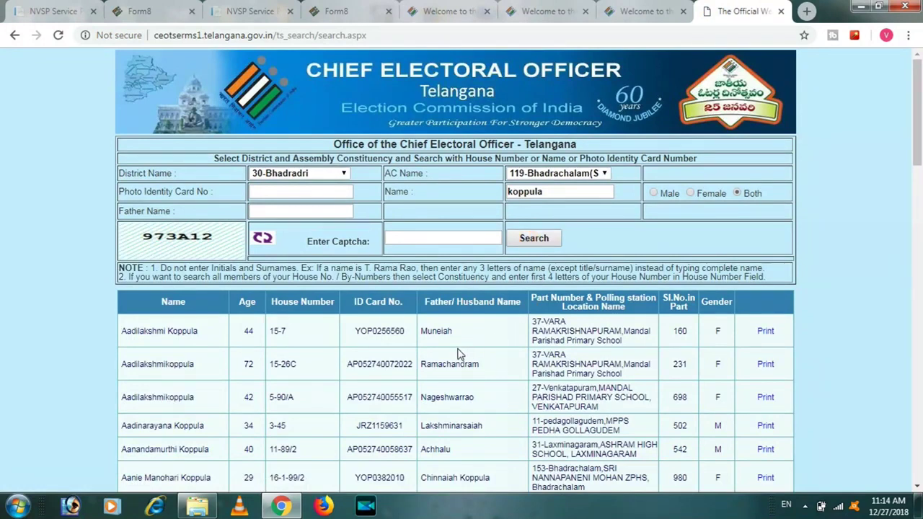
Dismiss the name suggestions and review the matching Bhadrachalam voter entries.
left_click(561, 191)
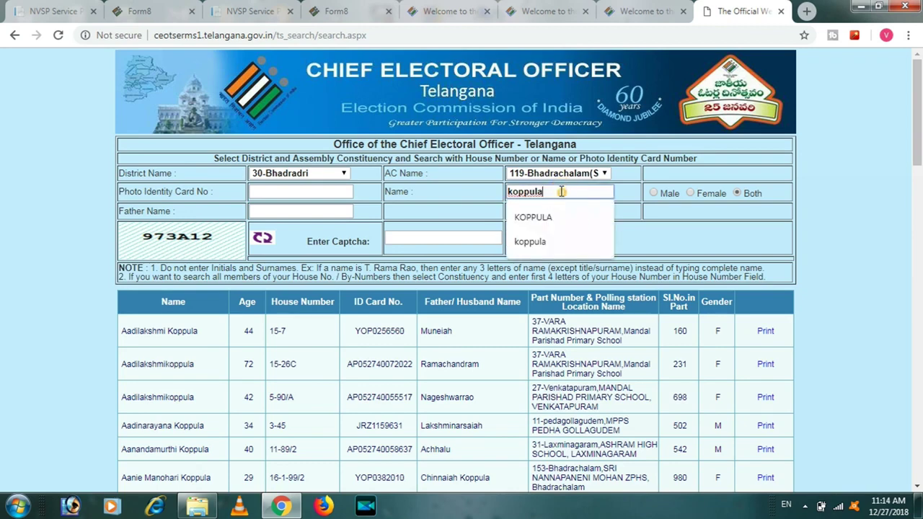
left_click(728, 243)
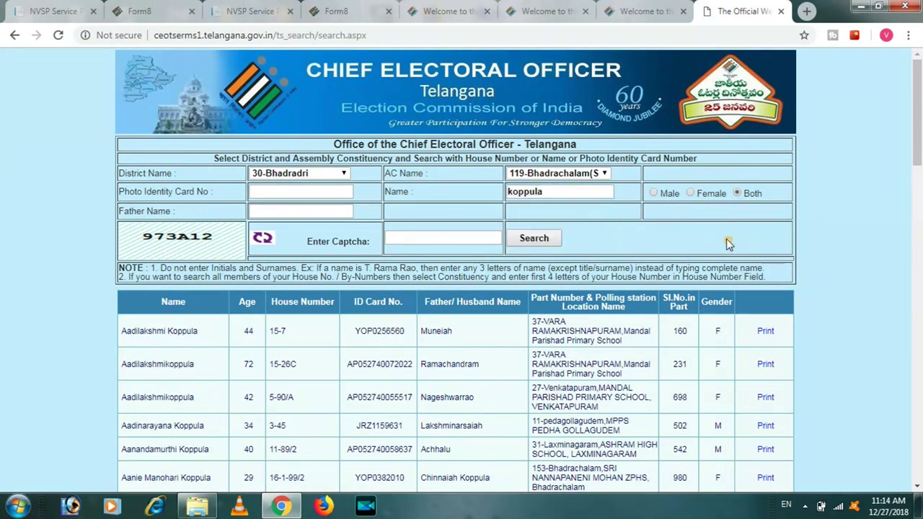
left_click(404, 393)
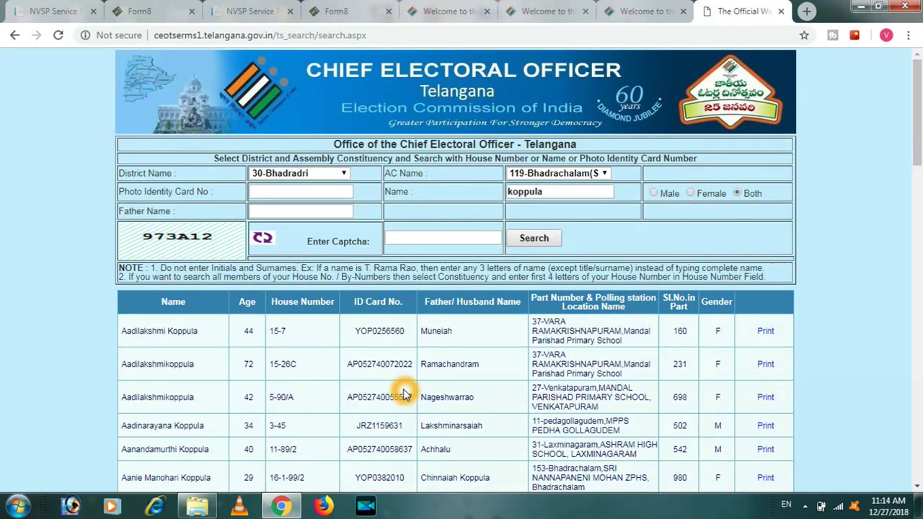
left_click(361, 350)
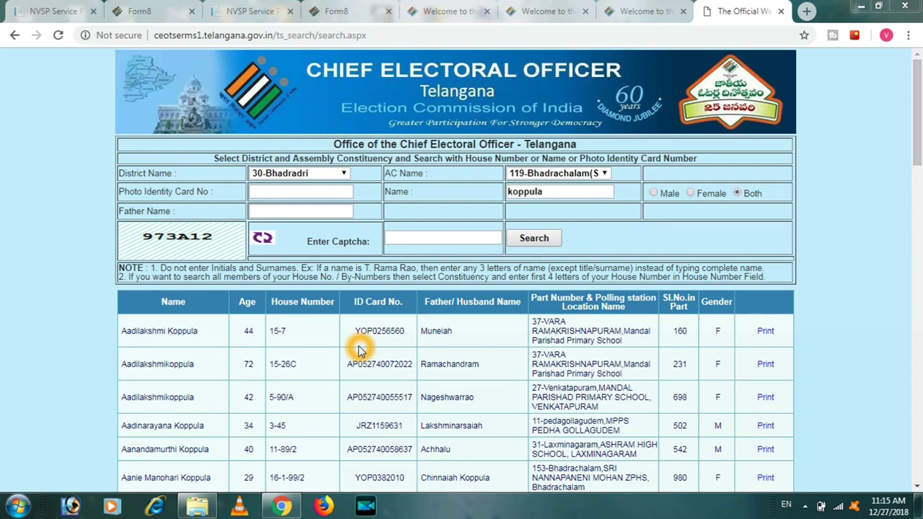
Return to the Form 8 tab's Bhadrachalam (ST) electoral-roll registration section.
left_click(148, 10)
left_click(233, 147)
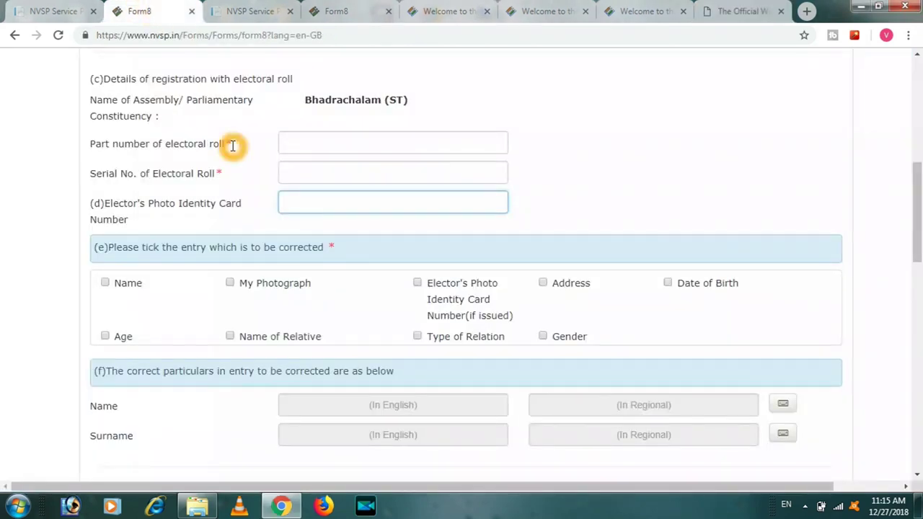
left_click(152, 148)
left_click(194, 150)
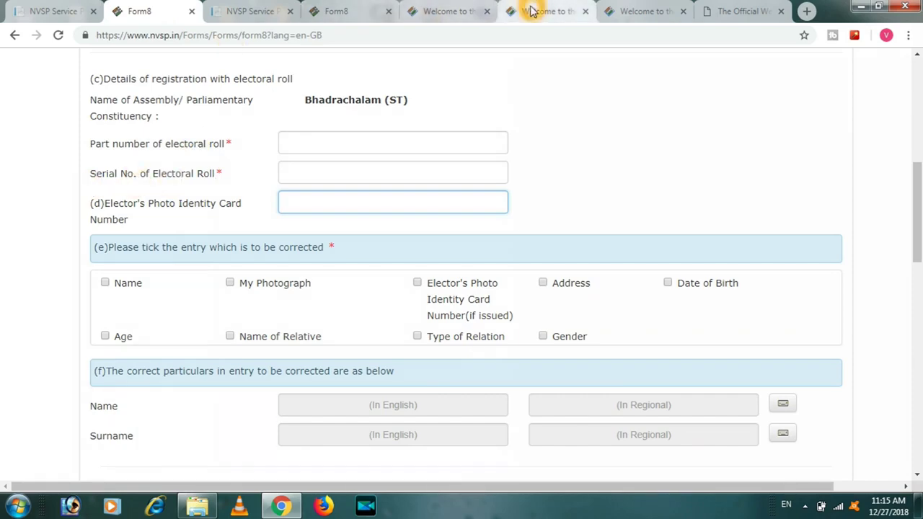
In the CEO Telangana search results, select part number 37 and serial numbers 160 and 231.
left_click(662, 9)
left_click(747, 9)
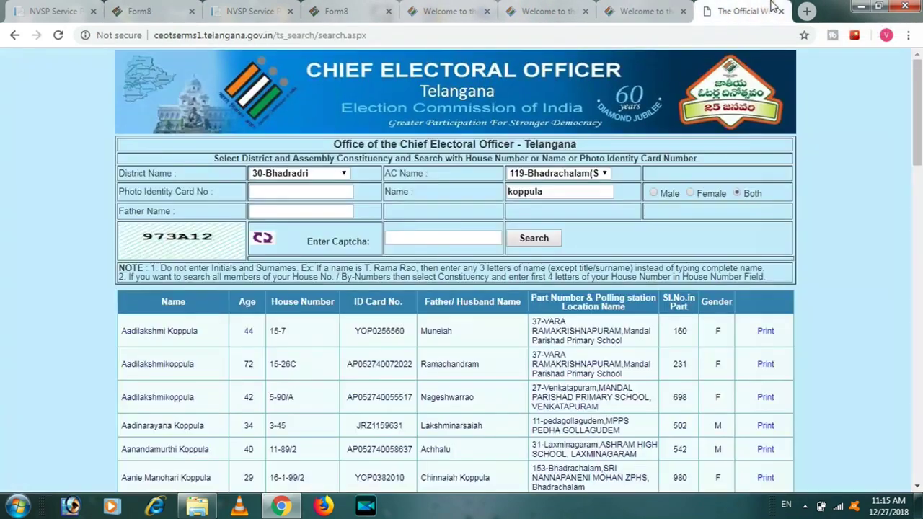
left_click(535, 298)
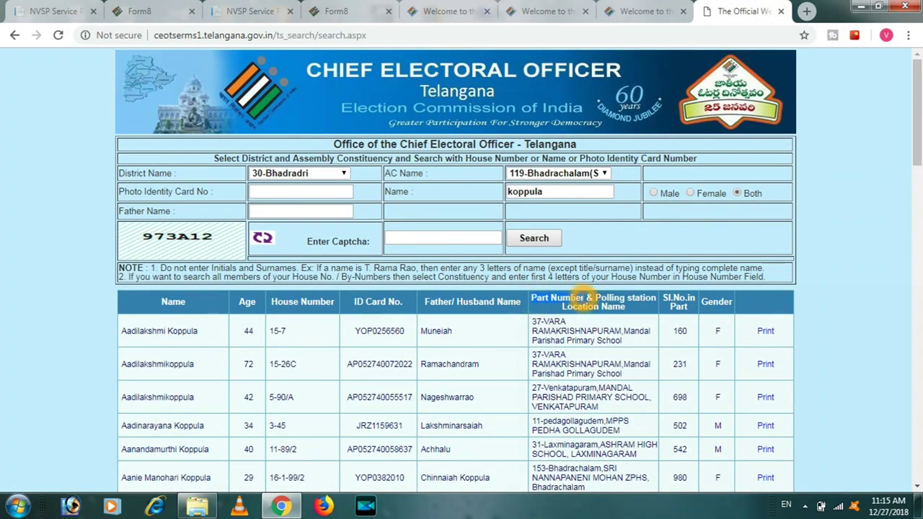
left_click(539, 330)
left_click(546, 365)
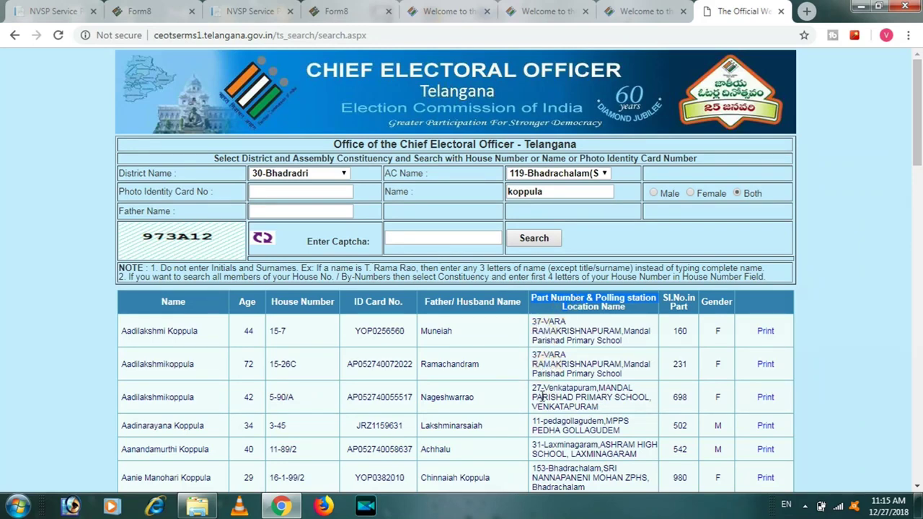
left_click(546, 397)
double_click(539, 321)
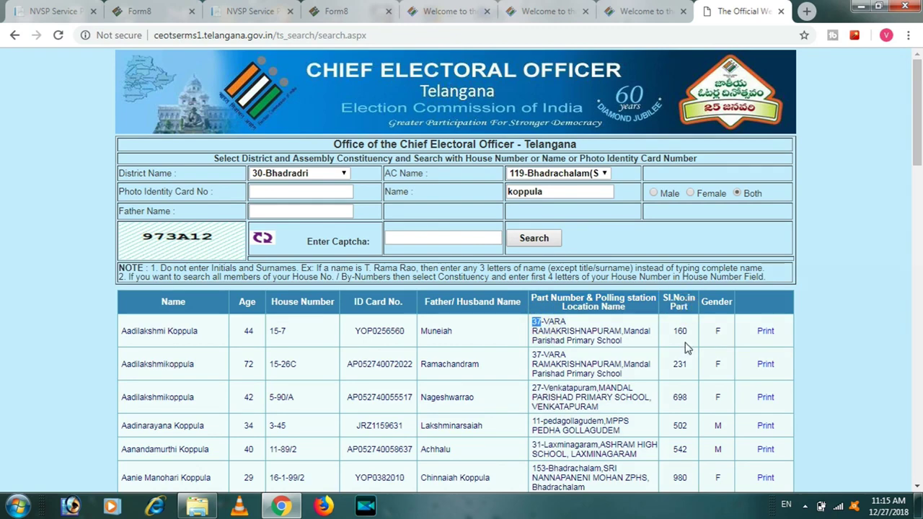
left_click_drag(669, 331, 691, 334)
double_click(678, 364)
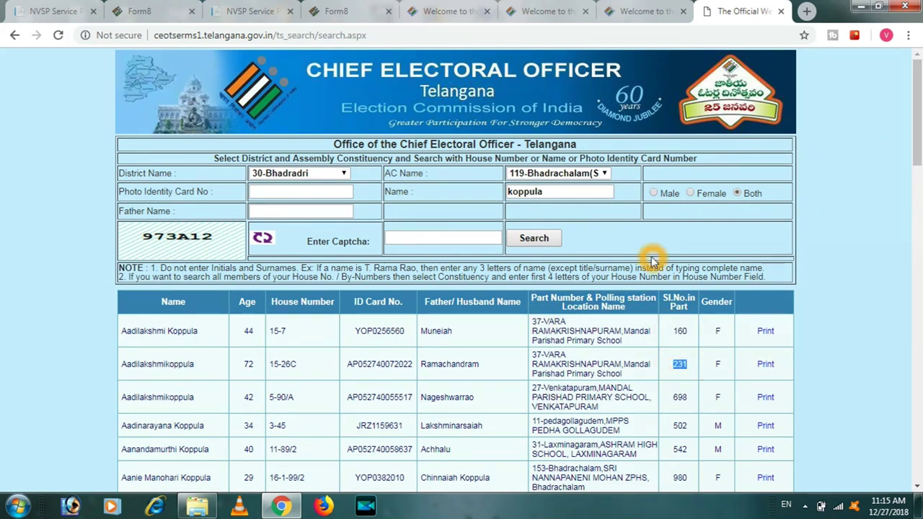
Check Form 8's registration fields, then copy the first entry's ID card number from the search results.
left_click(148, 11)
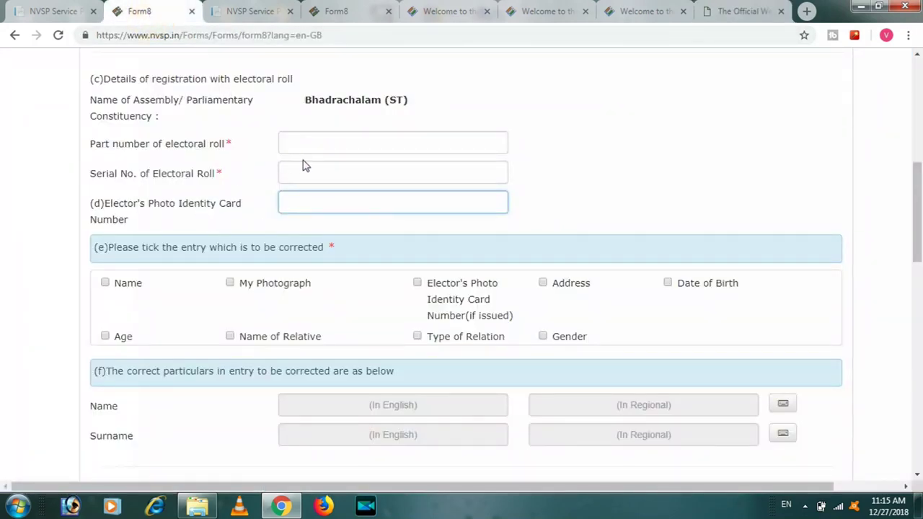
left_click(305, 146)
left_click(314, 166)
left_click(235, 210)
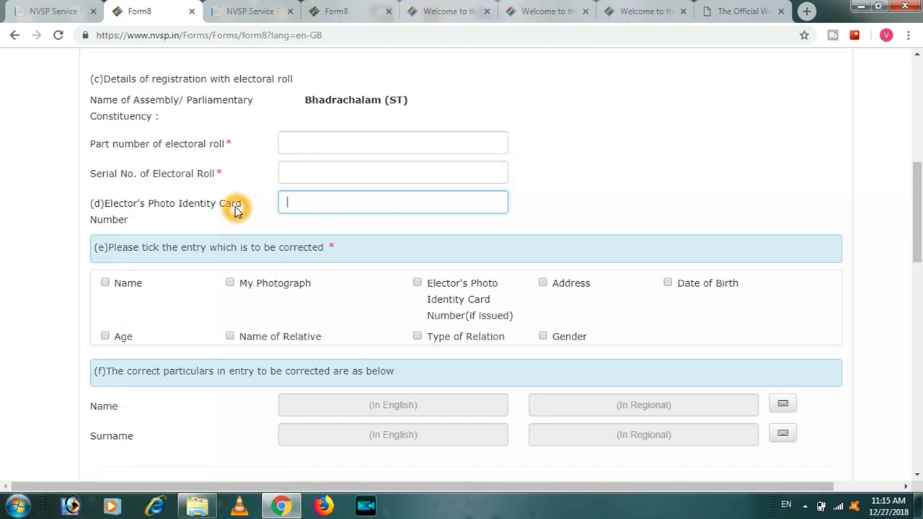
left_click(722, 14)
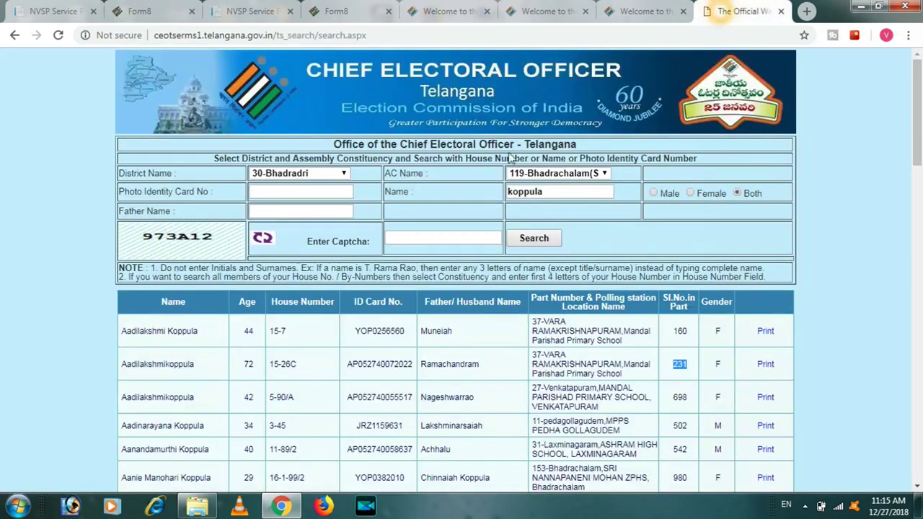
left_click(323, 229)
left_click(392, 301)
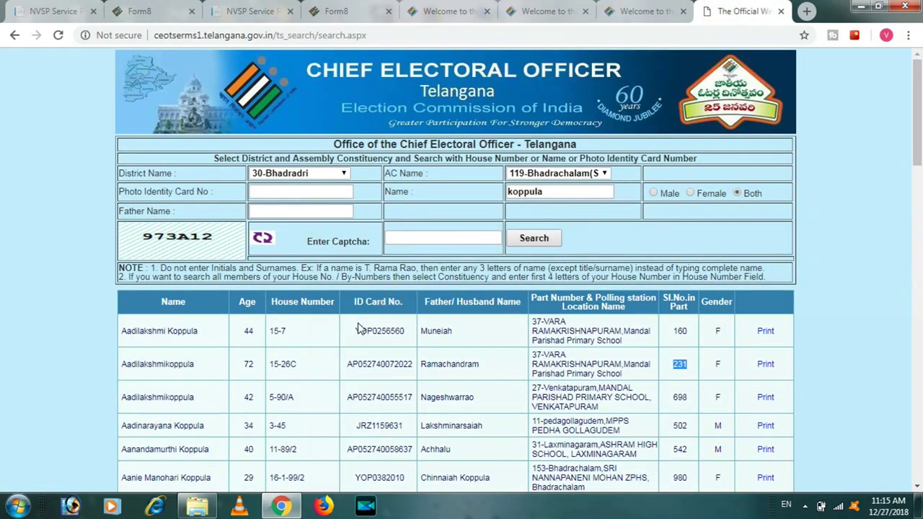
left_click_drag(354, 330, 411, 339)
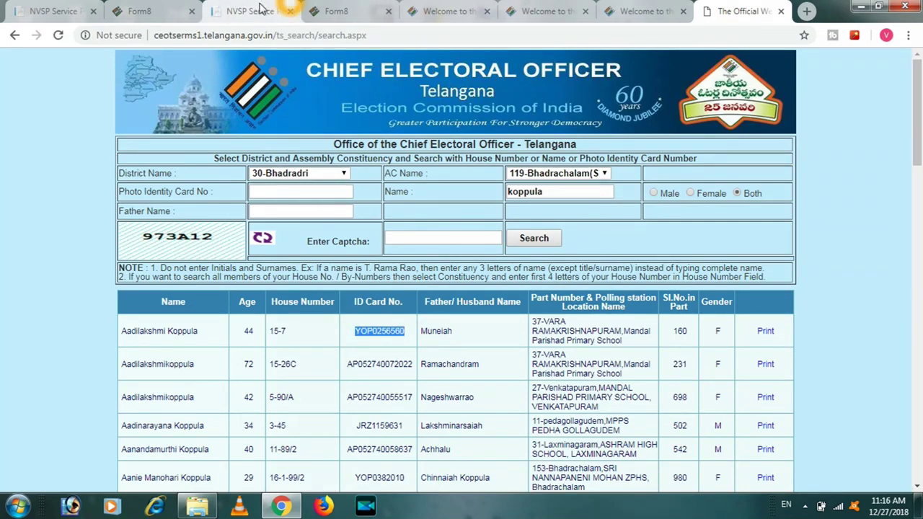
left_click(152, 11)
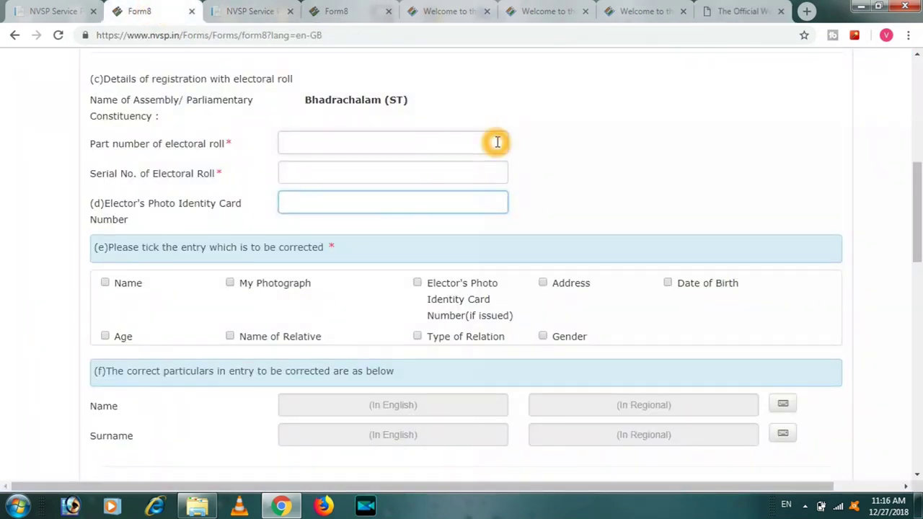
Tick Name as an entry to correct in Form 8's section (e).
left_click_drag(920, 184, 920, 218)
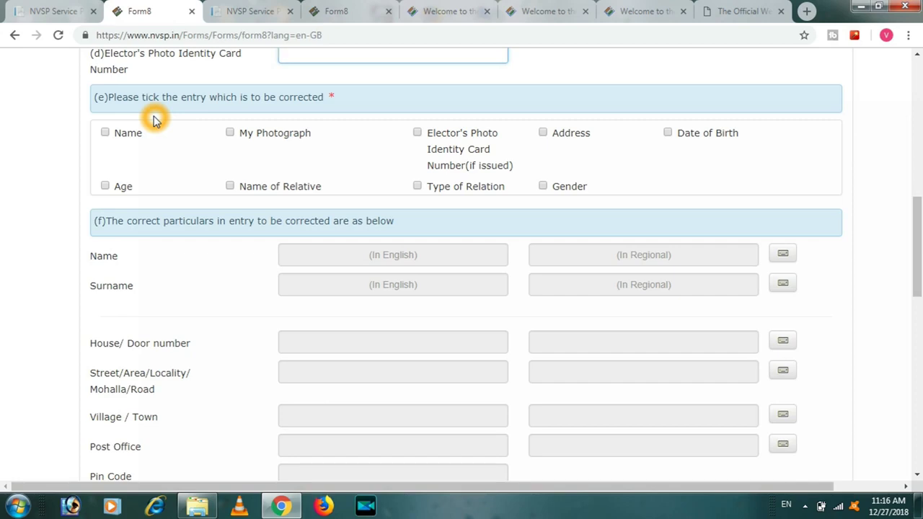
left_click(247, 141)
left_click(424, 153)
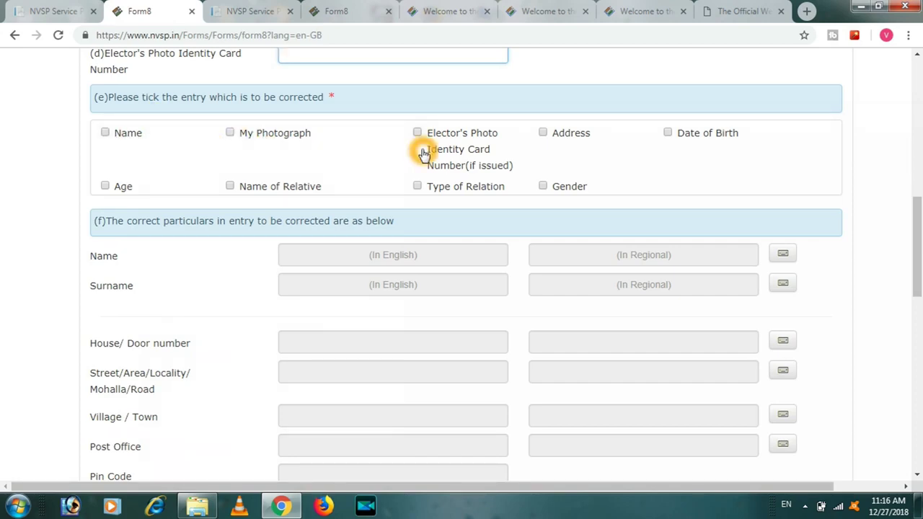
left_click(539, 150)
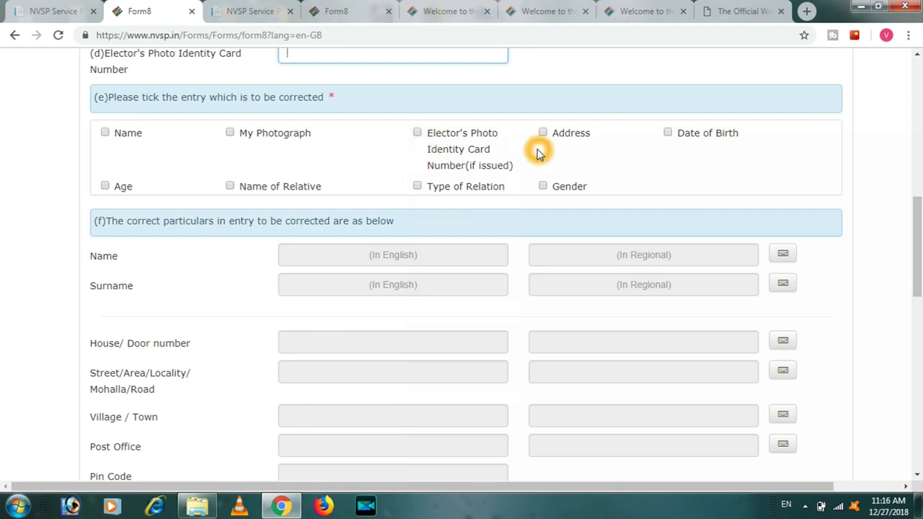
left_click(460, 152)
left_click(431, 193)
left_click(571, 186)
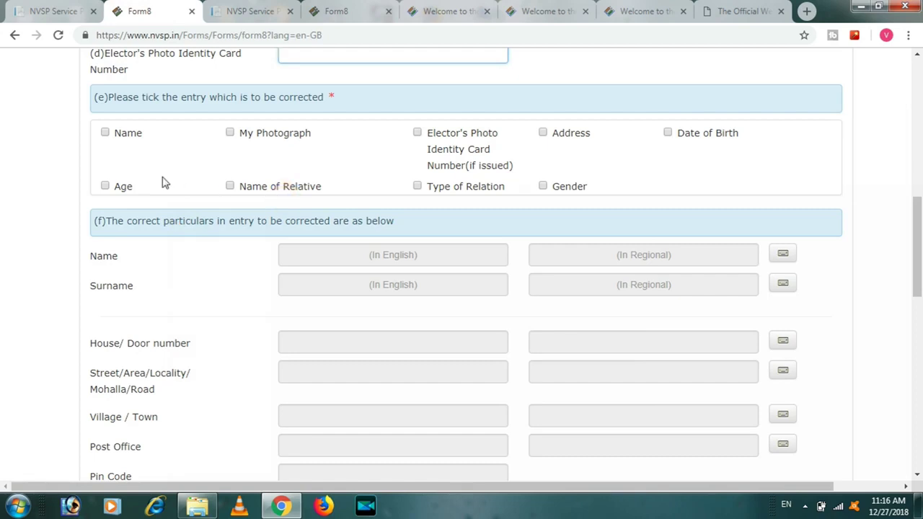
left_click(104, 198)
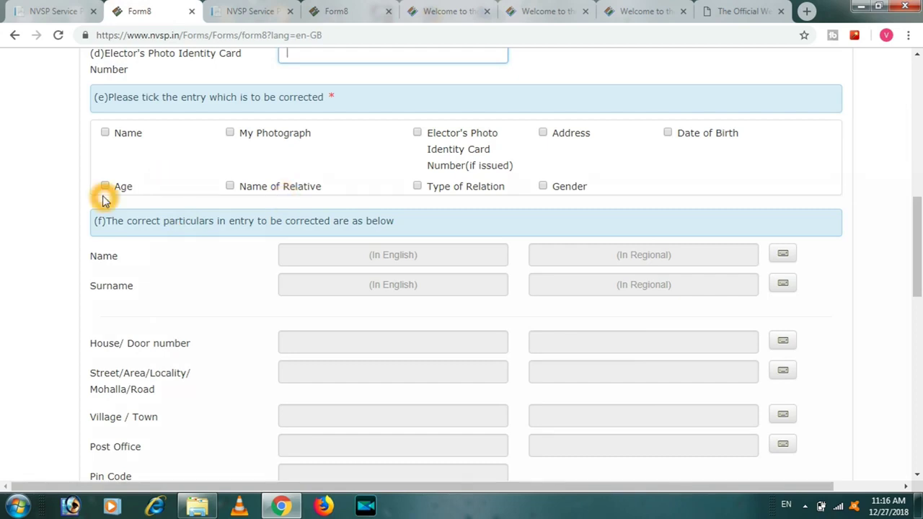
left_click(105, 133)
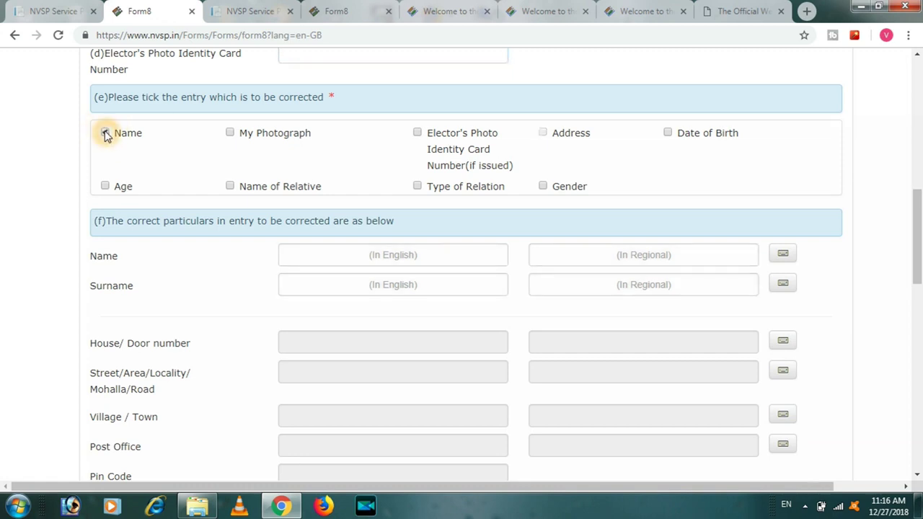
left_click(282, 231)
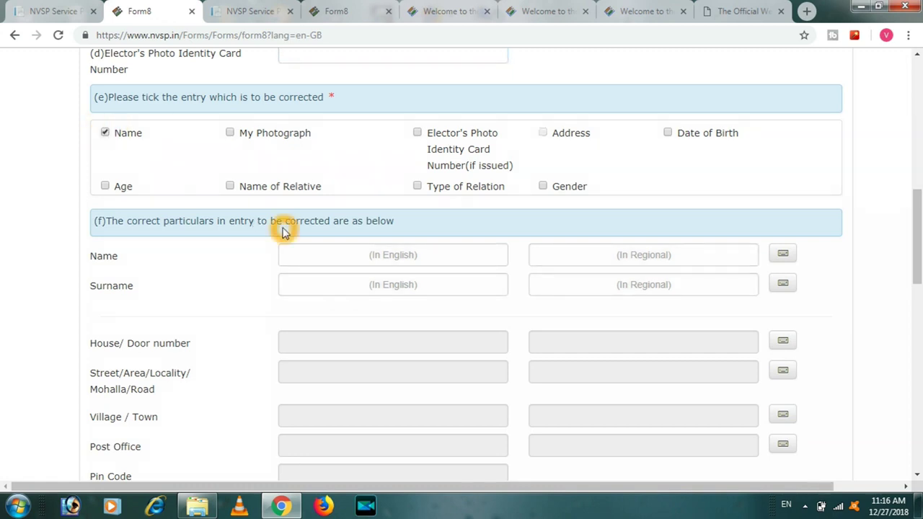
left_click(150, 155)
left_click(216, 209)
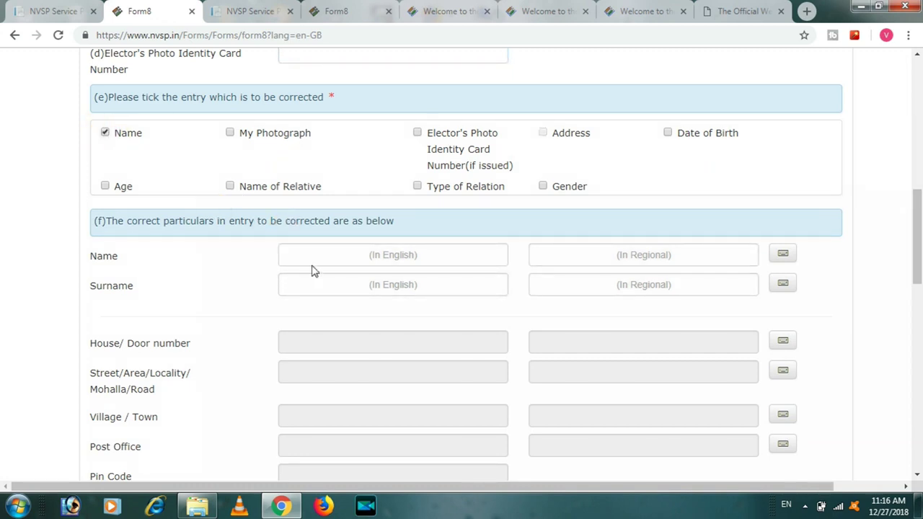
left_click(388, 252)
left_click(380, 340)
left_click(367, 374)
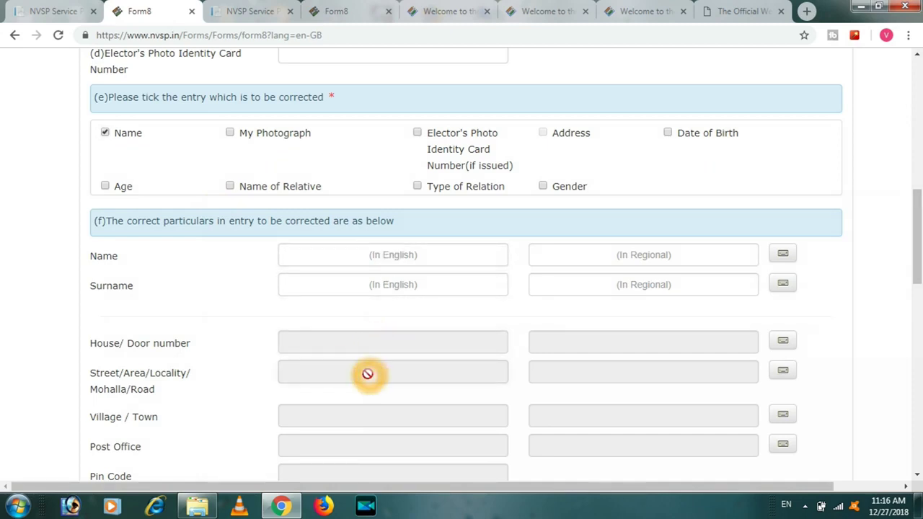
left_click(447, 151)
Tick Age and Gender as entries to correct, then scroll down to the particulars fields.
scroll(563, 137, "down", 1)
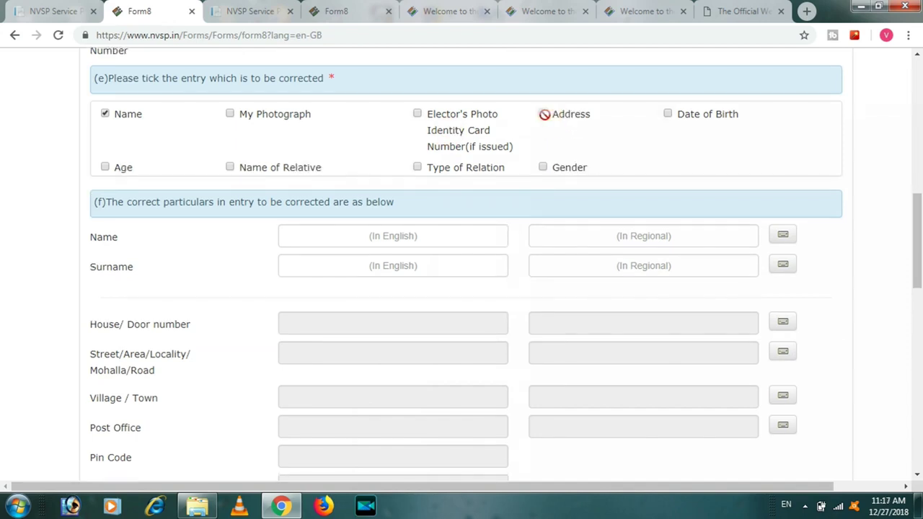
left_click(544, 114)
left_click(385, 166)
left_click(274, 121)
left_click(101, 170)
left_click(103, 168)
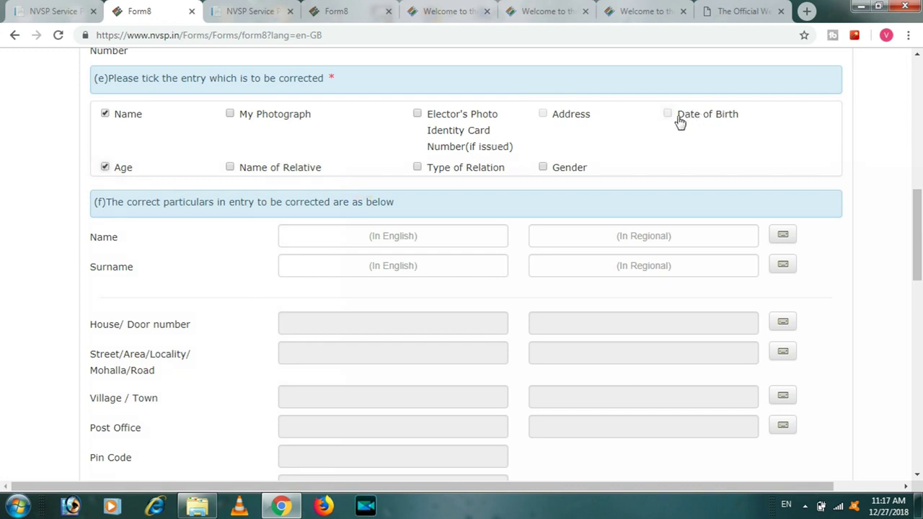
left_click(566, 169)
left_click(220, 190)
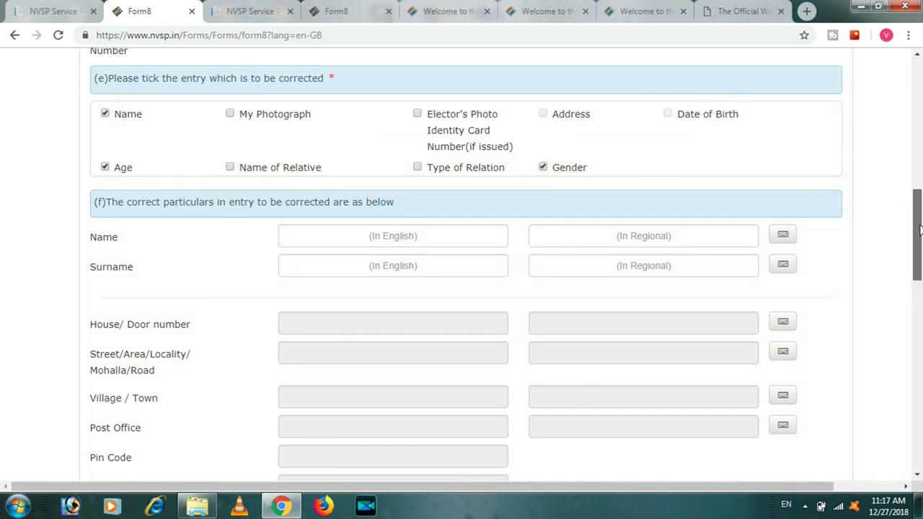
left_click_drag(920, 232, 918, 297)
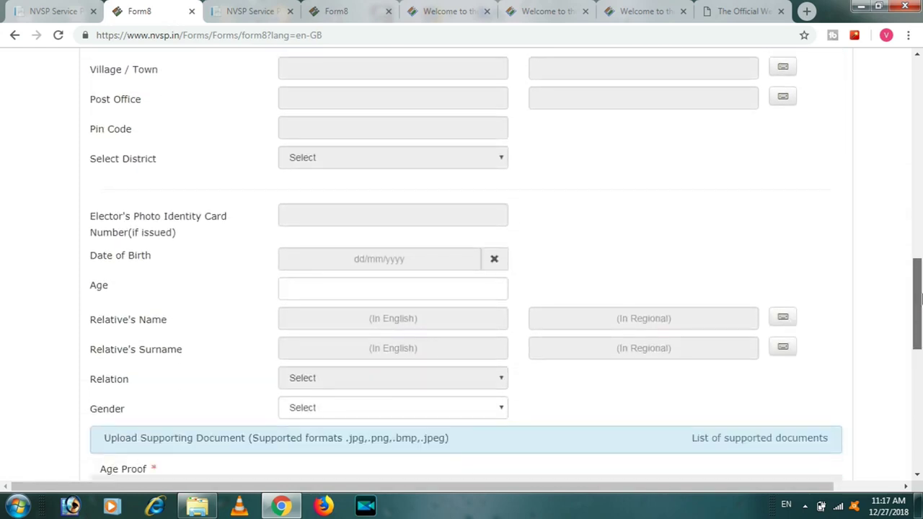
Set the corrected gender to Male and go to the corrected age field.
left_click(477, 292)
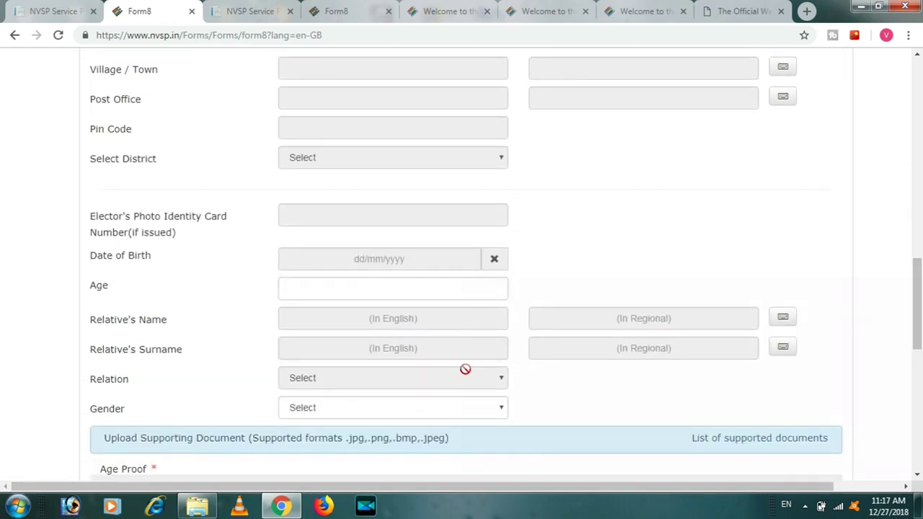
left_click(423, 410)
left_click(381, 404)
left_click(382, 438)
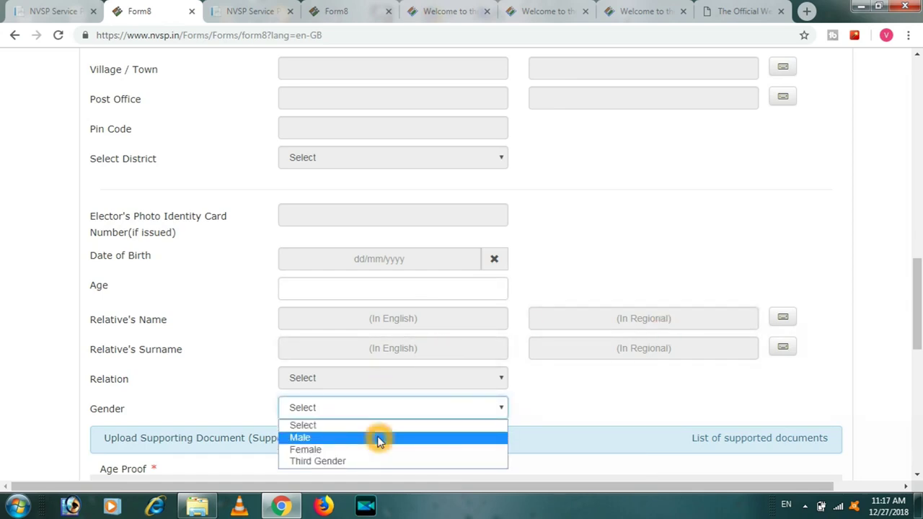
left_click(382, 285)
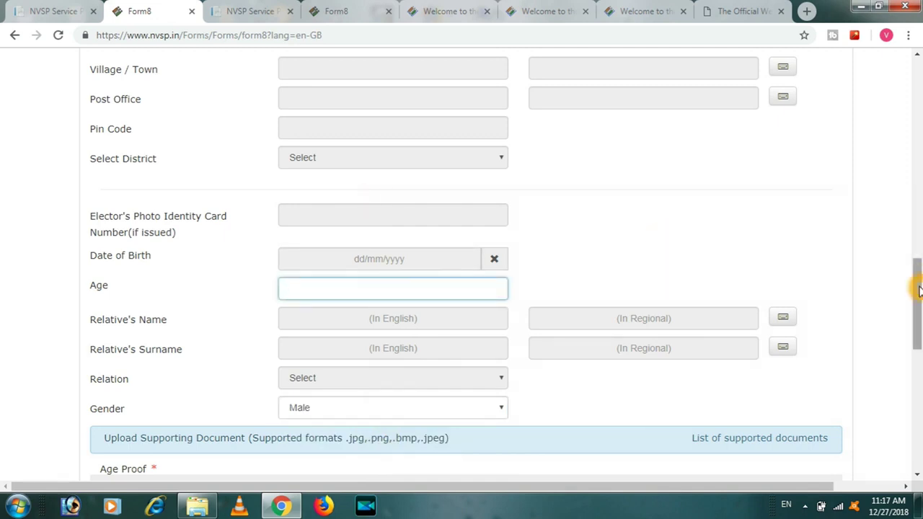
Open the age-proof Type Of Document list, leave it unchanged, and go to the Email ID field.
scroll(910, 288, "down", 3)
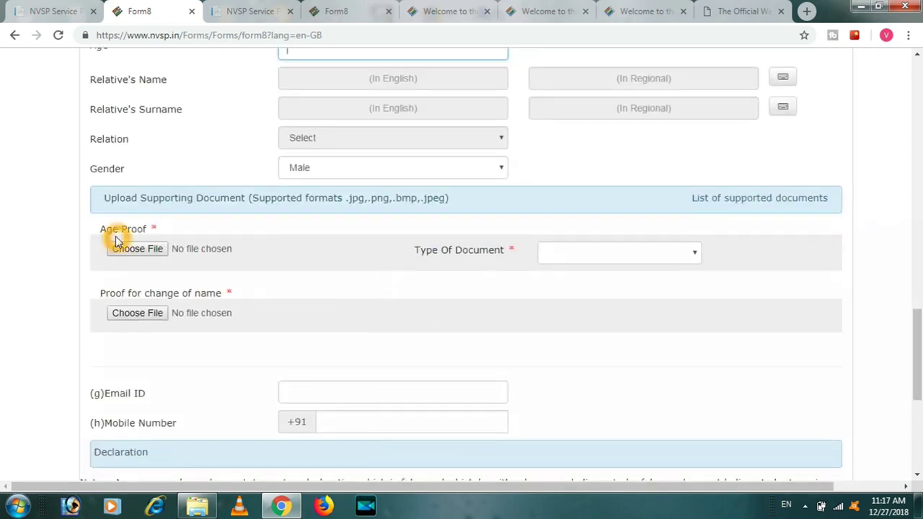
left_click(621, 252)
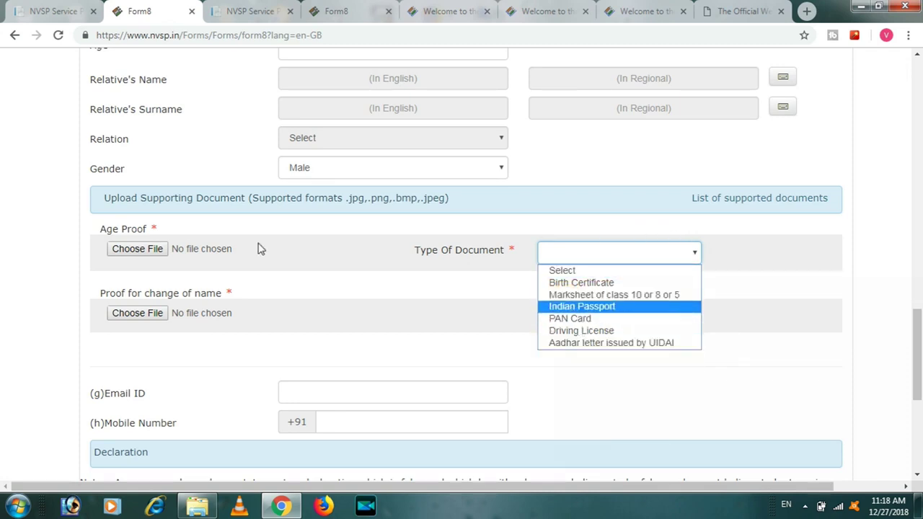
left_click(194, 261)
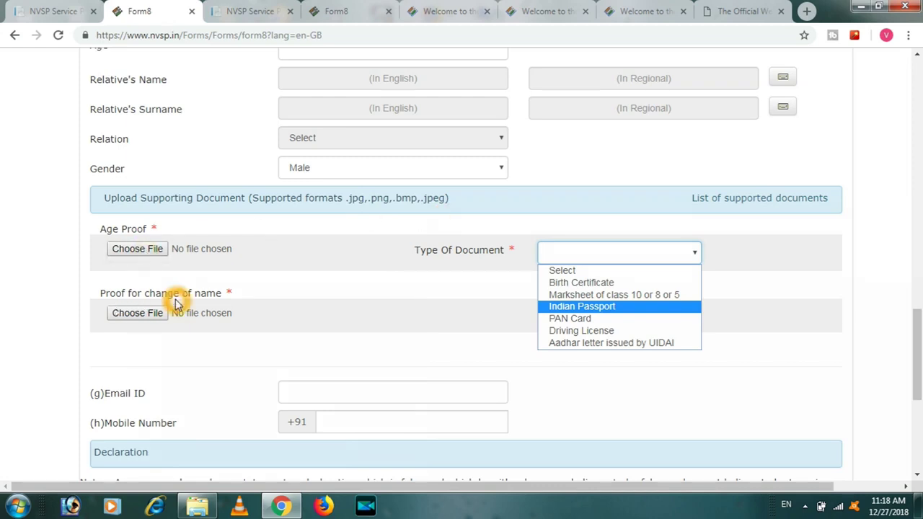
left_click(265, 303)
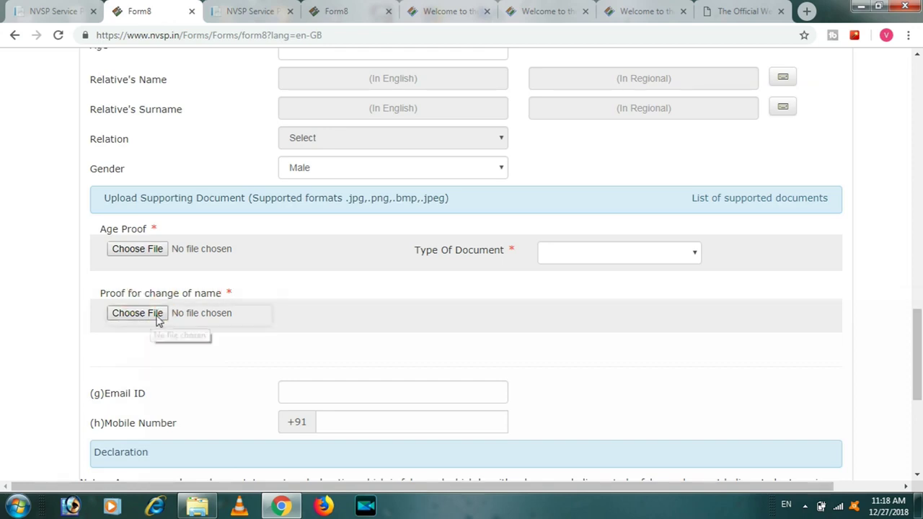
left_click(315, 394)
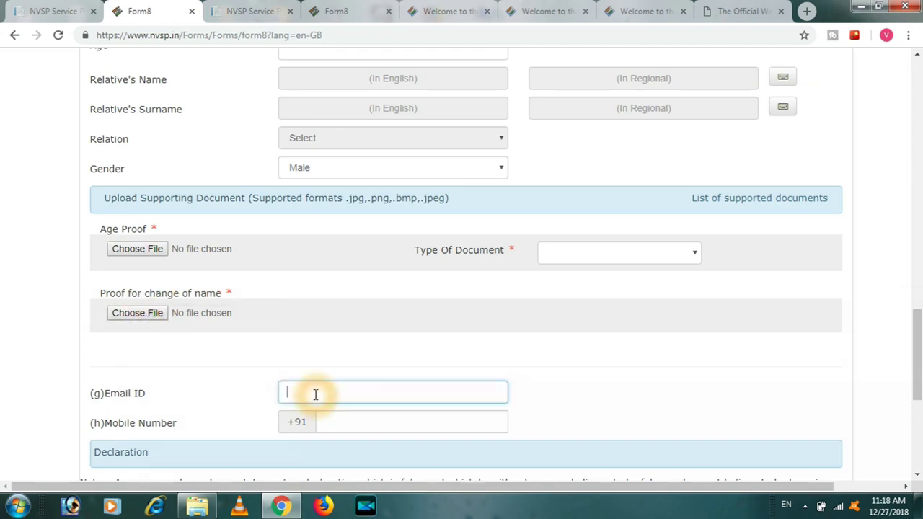
Move through the mobile number, declaration place and captcha, submit Form 8, then return to the NVSP home tab.
left_click(358, 429)
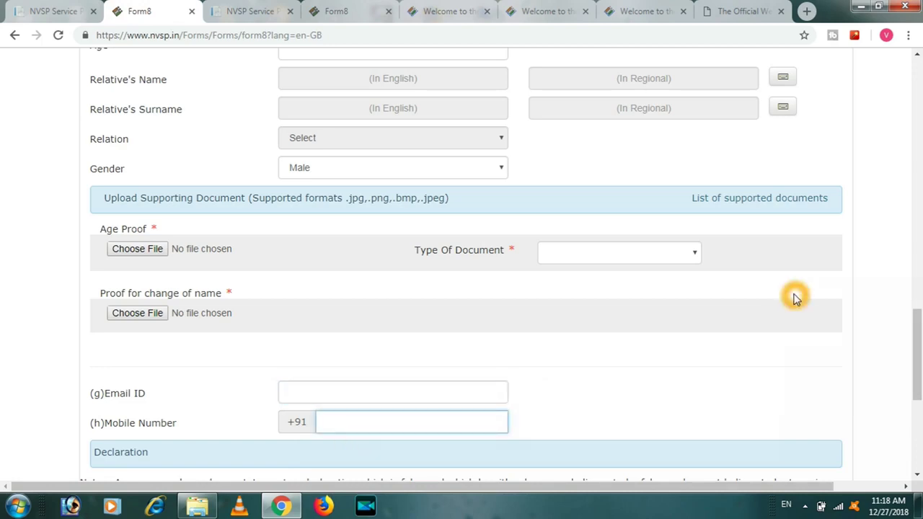
scroll(796, 299, "down", 5)
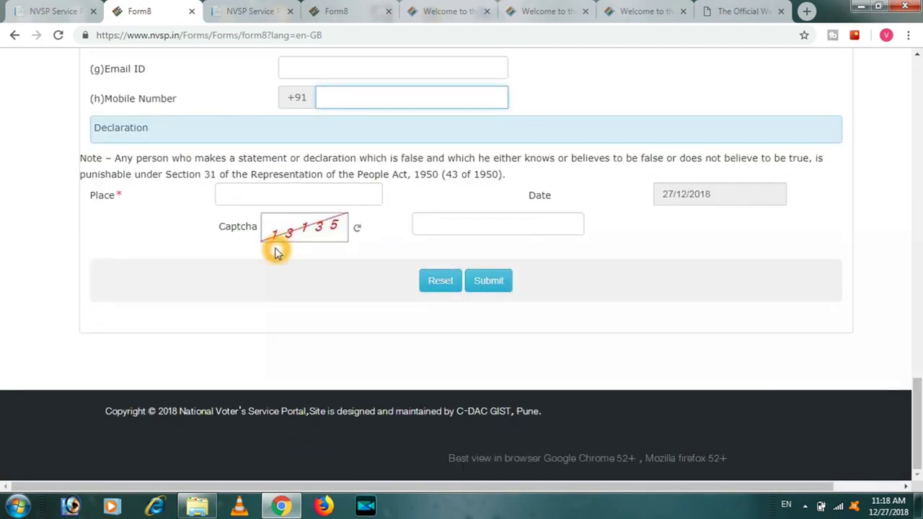
left_click(264, 196)
left_click(514, 226)
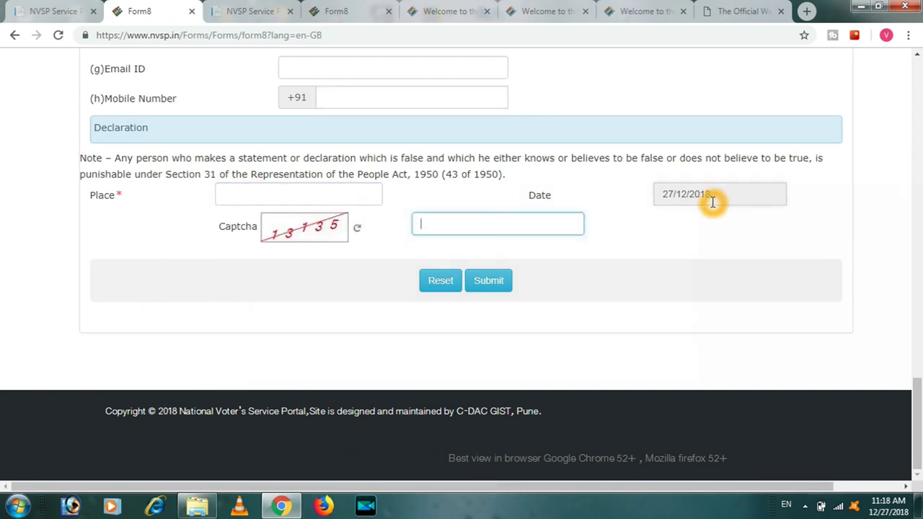
left_click(442, 229)
left_click(486, 287)
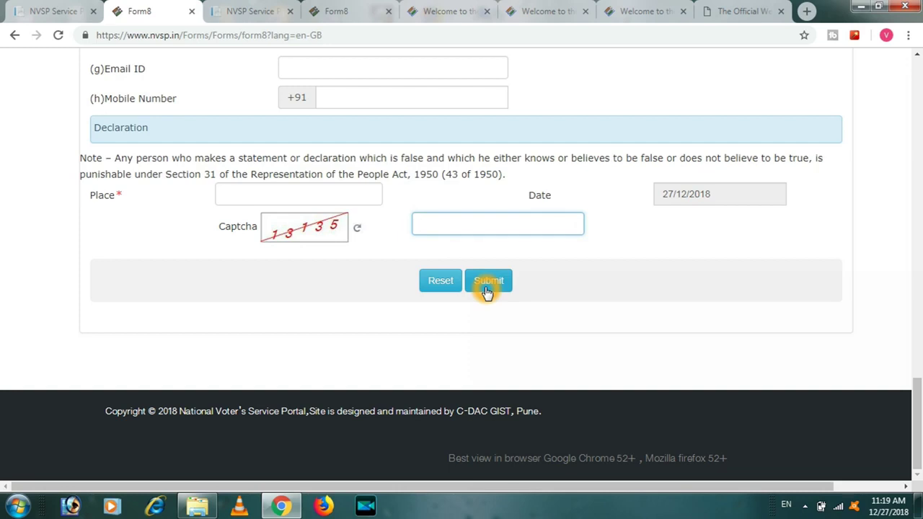
left_click(57, 10)
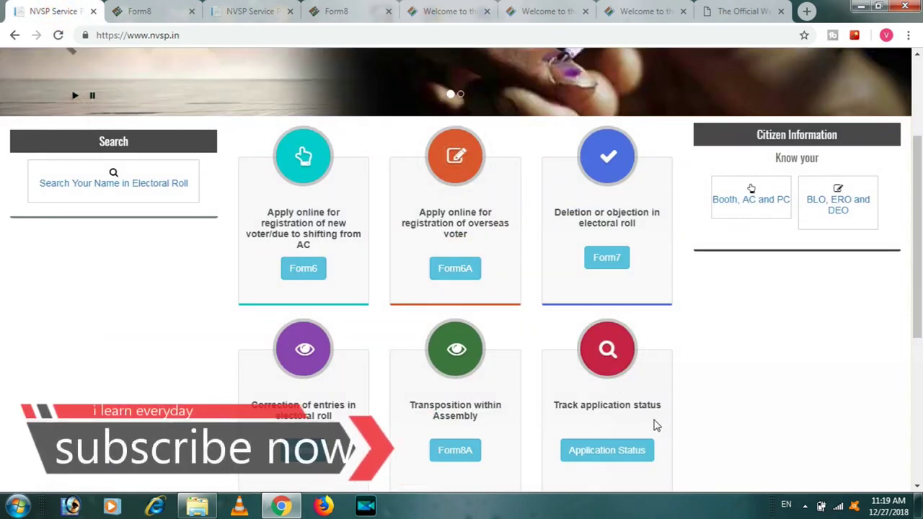
Open the Application Status page, select the reference id box, and run Track Status.
left_click(613, 454)
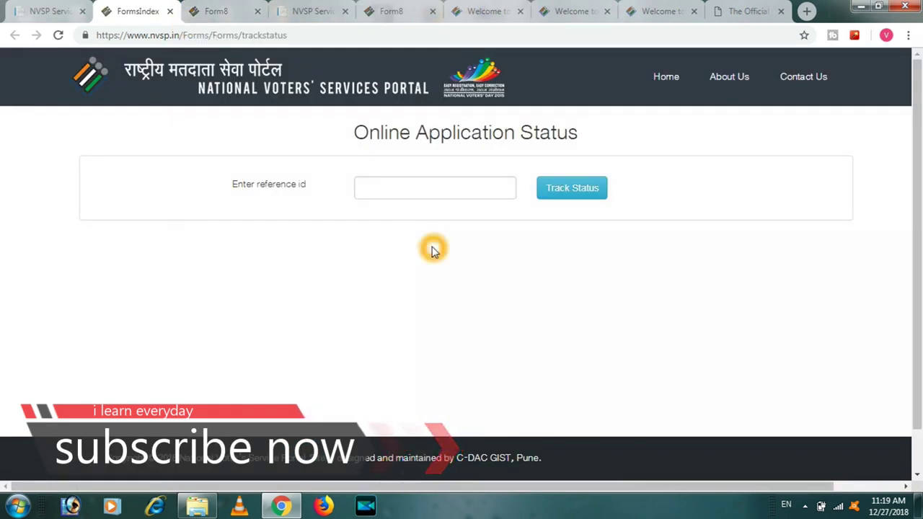
left_click(418, 194)
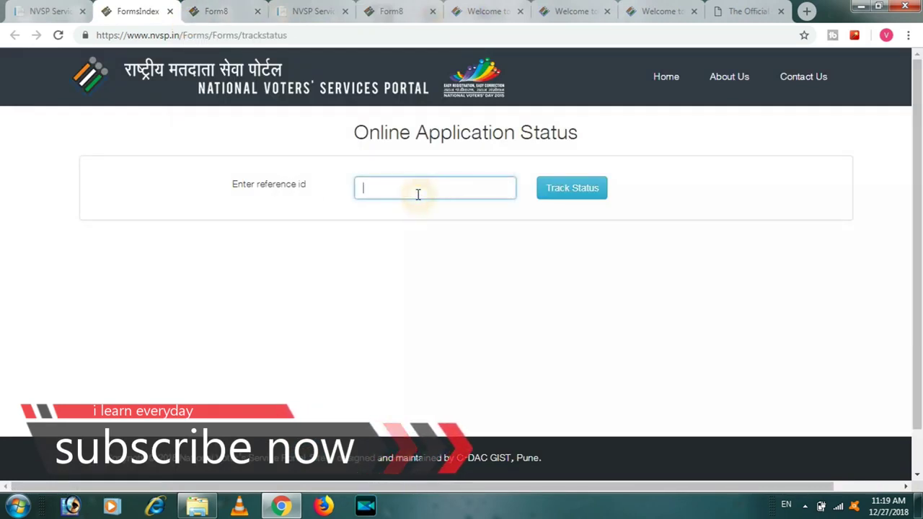
left_click(573, 187)
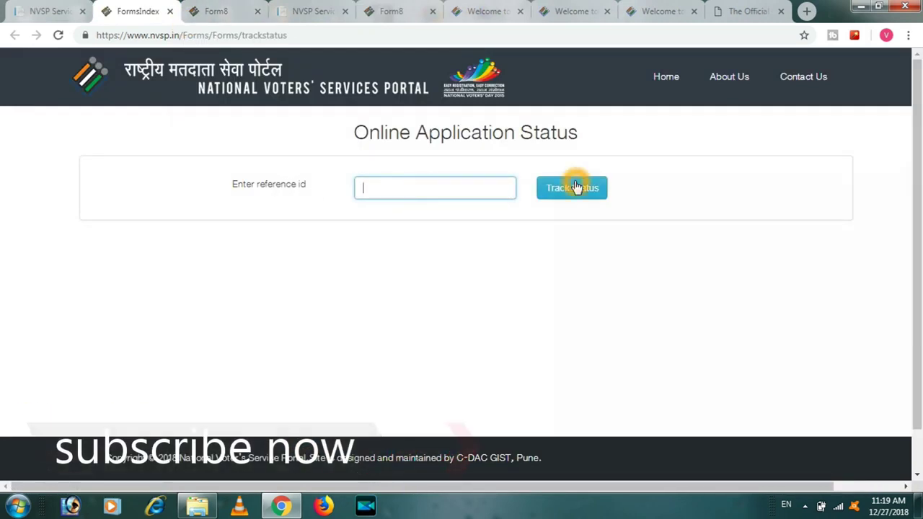